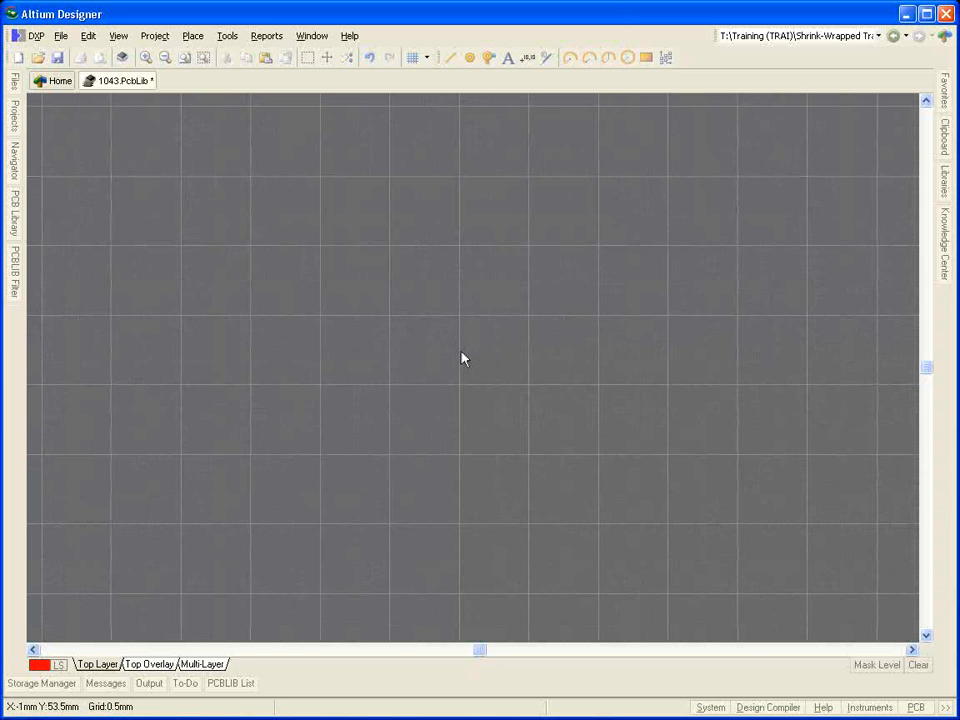
Step: Jump to the footprint's reference origin and turn on the Origin Marker in the PCB editor display preferences
key("j")
key("r")
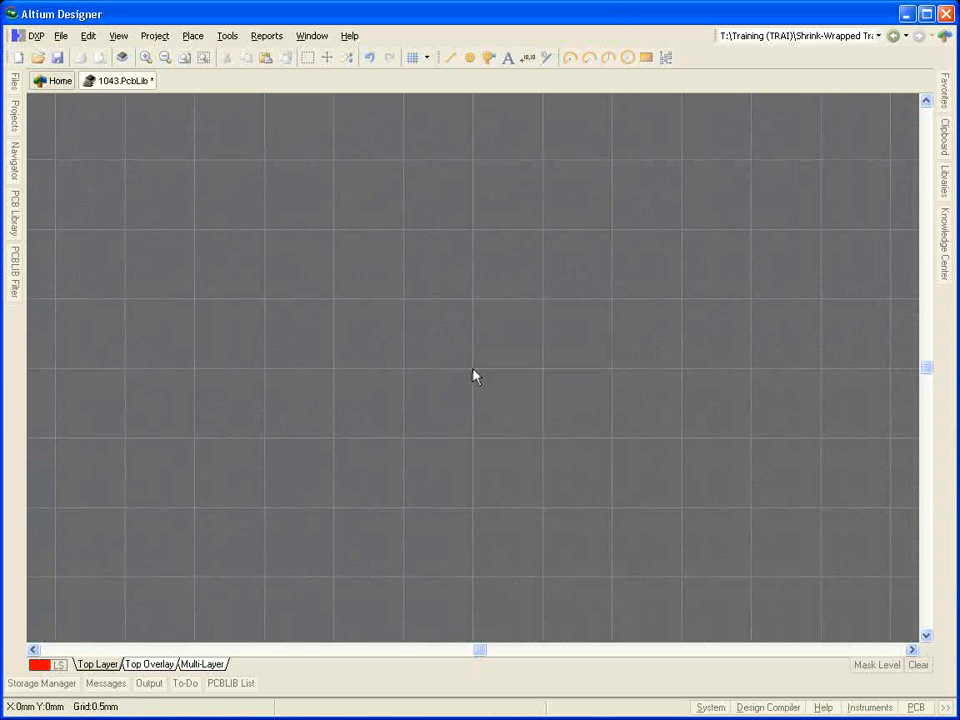
left_click(228, 36)
left_click(293, 450)
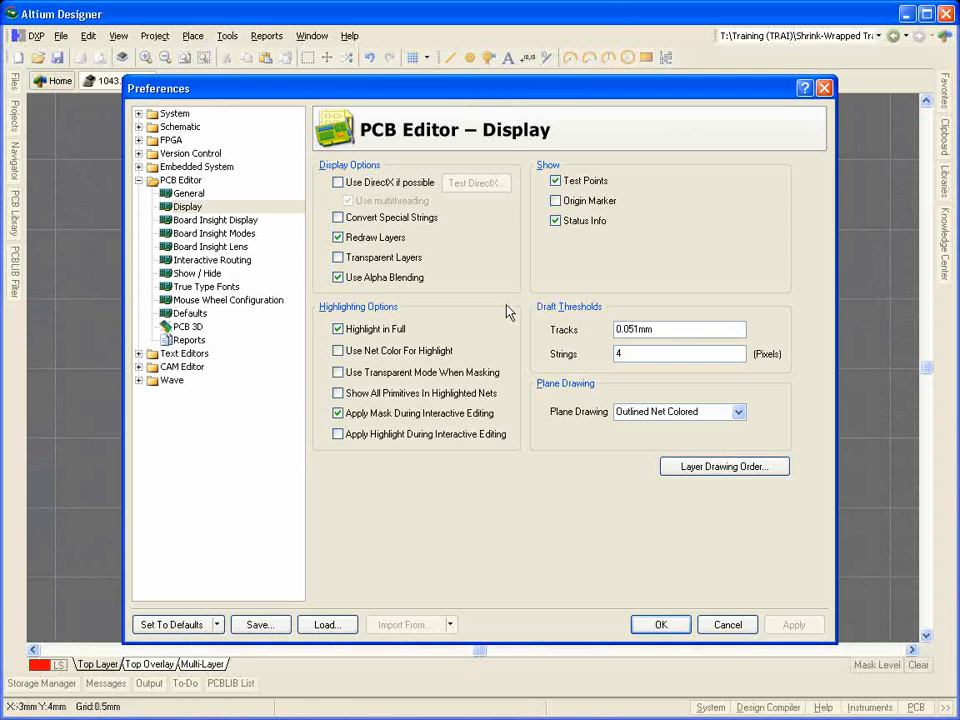
left_click(583, 203)
key("Return")
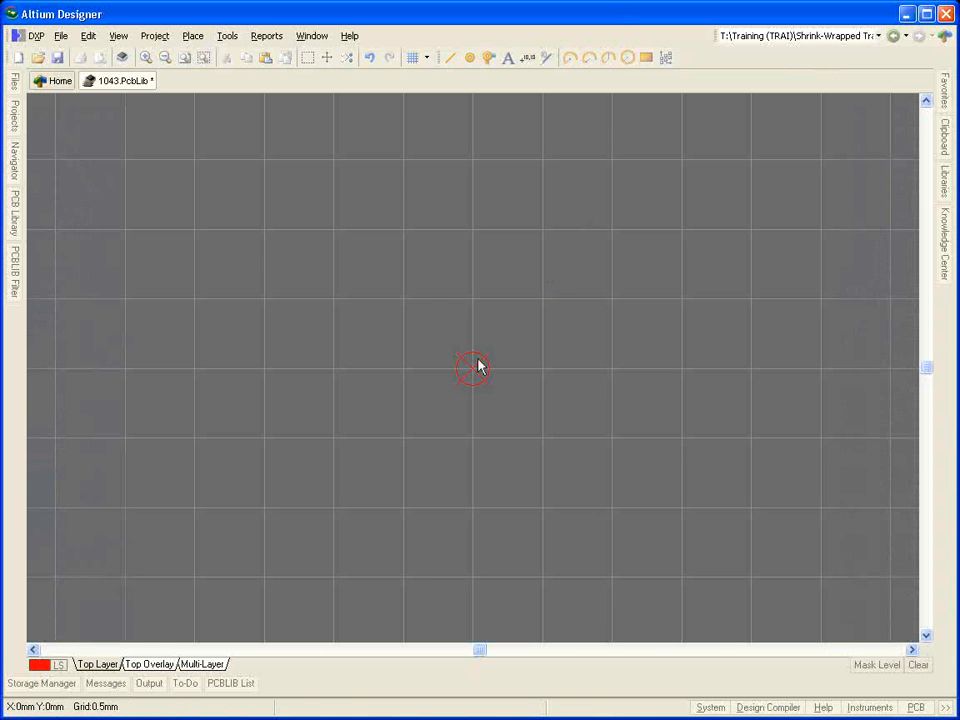
Step: Set the library's snap grid to 0.1 mm in both X and Y, using metric units
left_click(228, 36)
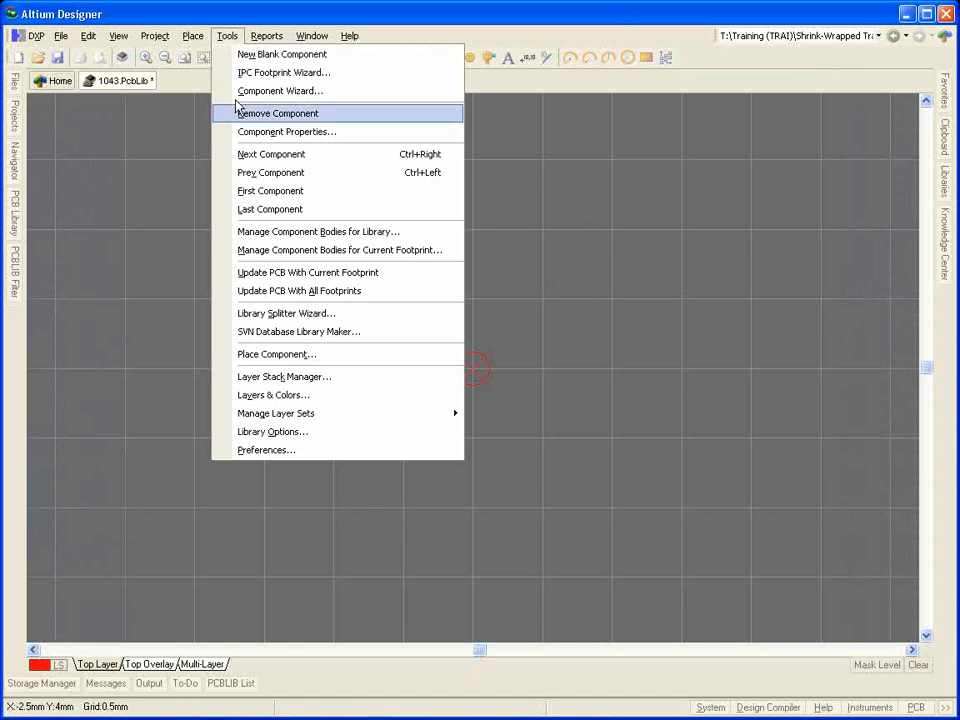
left_click(320, 432)
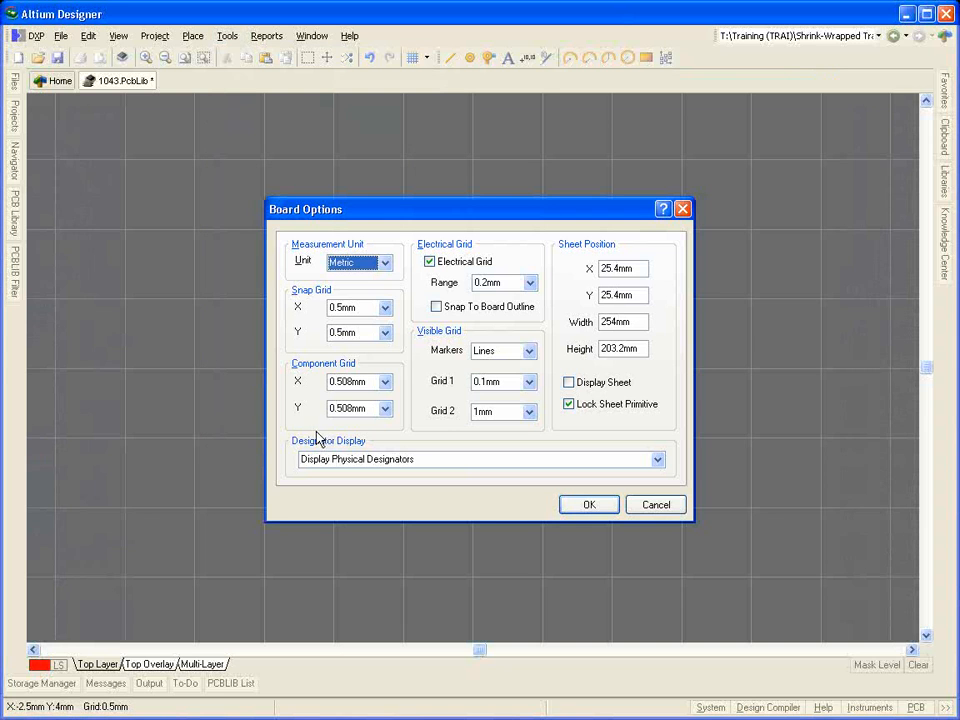
left_click(386, 266)
left_click(387, 272)
left_click(371, 309)
double_click(371, 309)
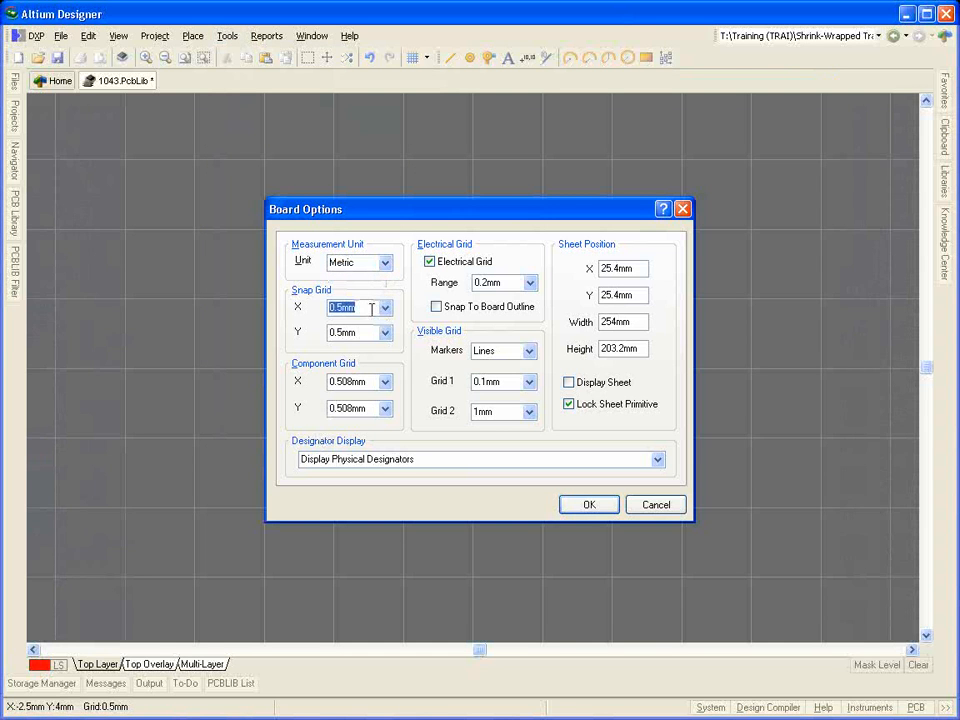
type("0.1")
key("Tab")
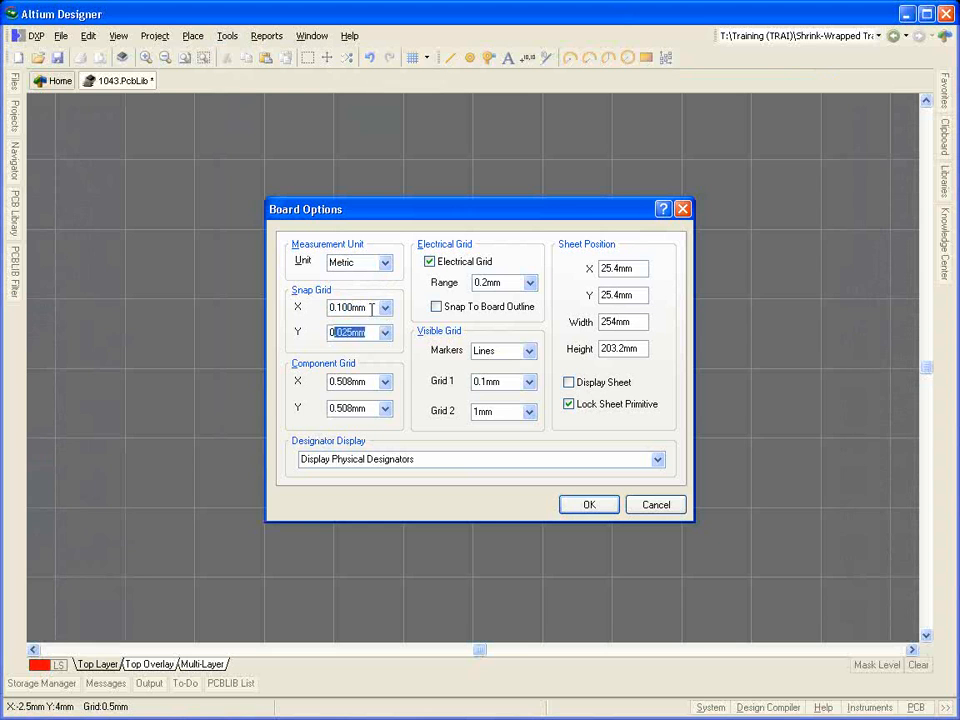
type("0.1")
key("Tab")
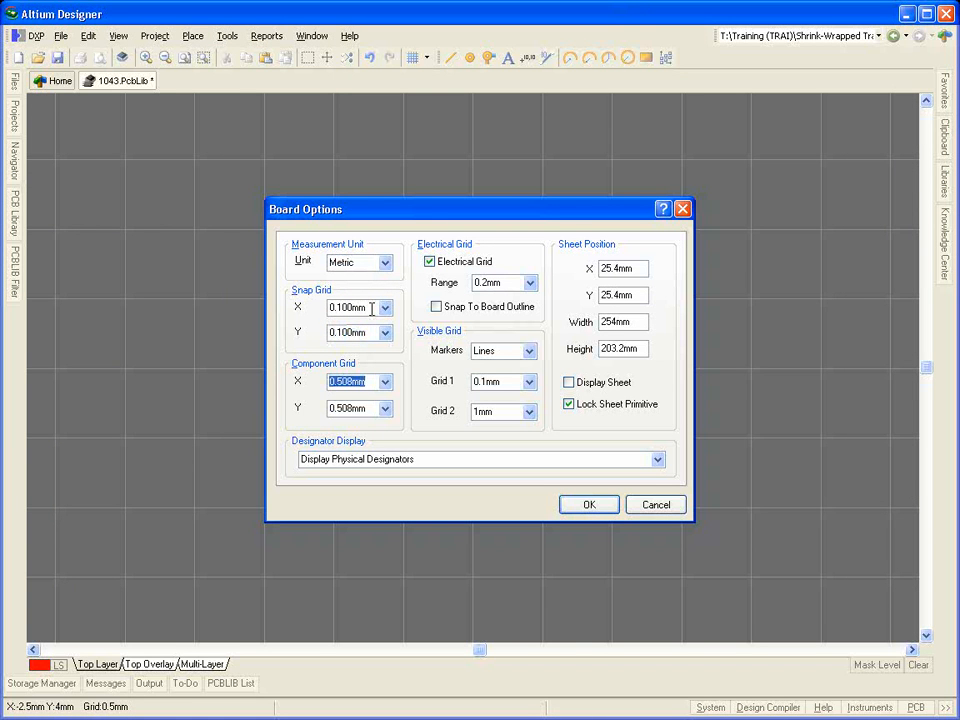
Step: Check the two visible grid spacings and the electrical grid range, and accept the board options
double_click(511, 382)
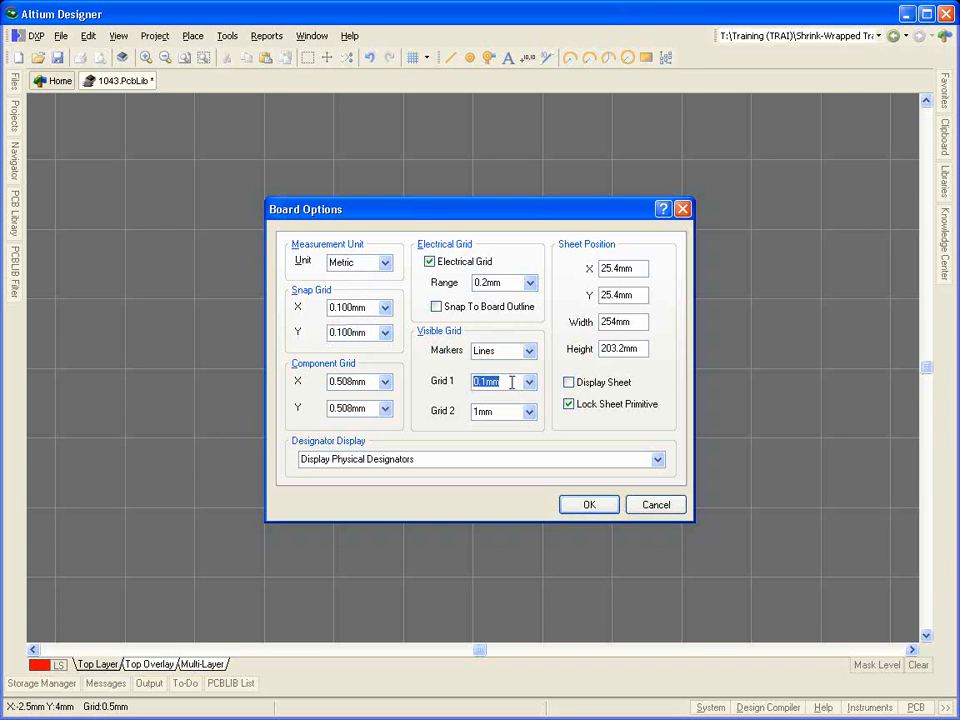
double_click(510, 412)
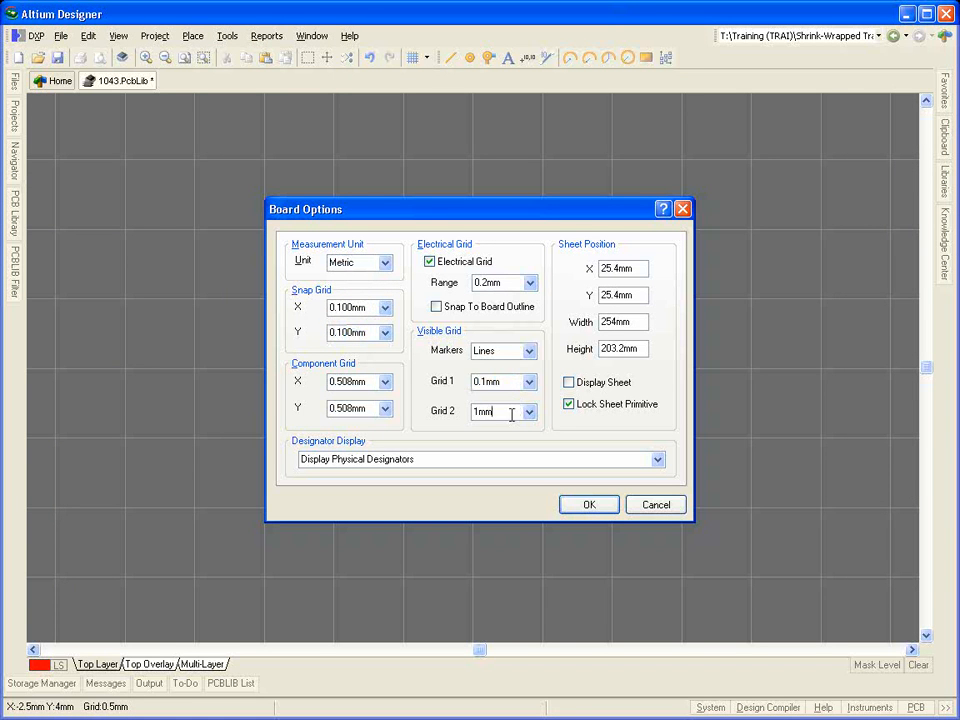
double_click(508, 282)
left_click(590, 506)
Step: Review the layer visibility and color settings and the kinds of objects that can be placed
key("l")
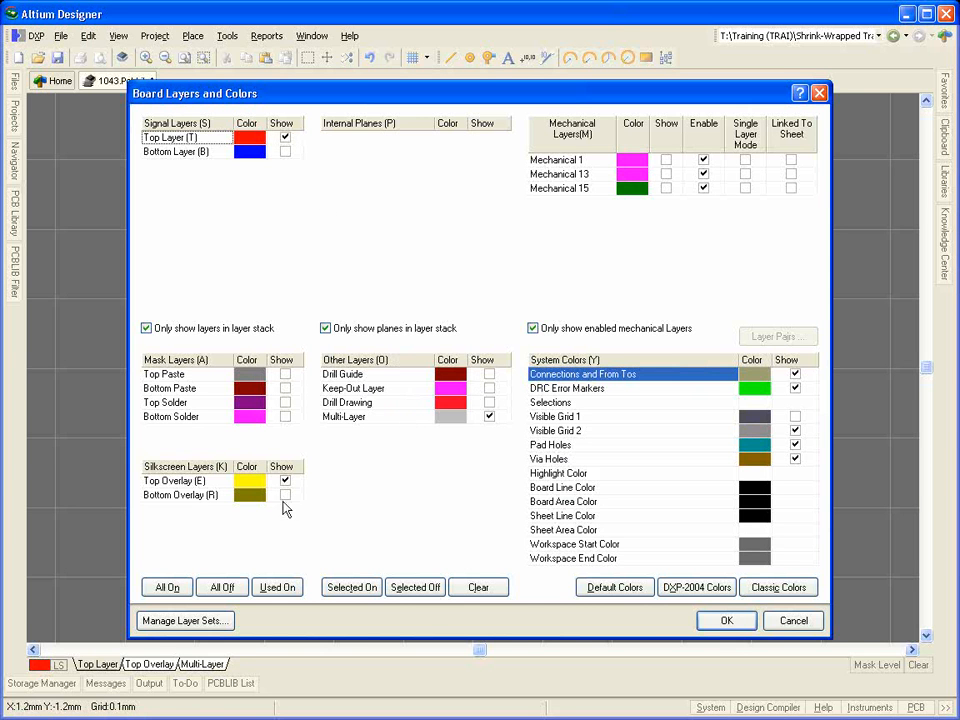
left_click(712, 621)
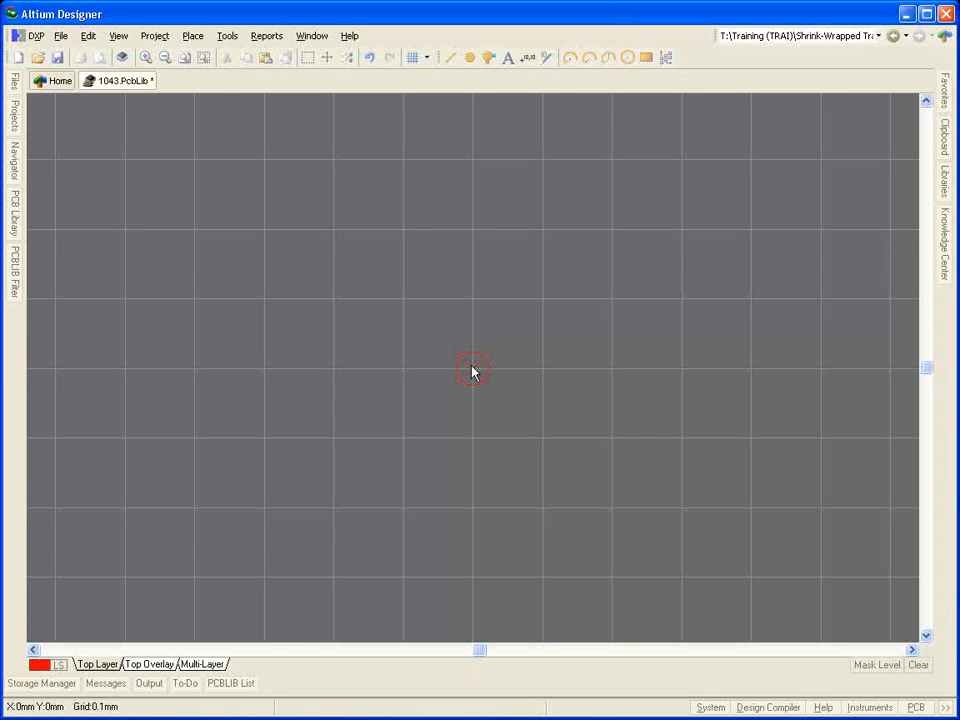
left_click(190, 38)
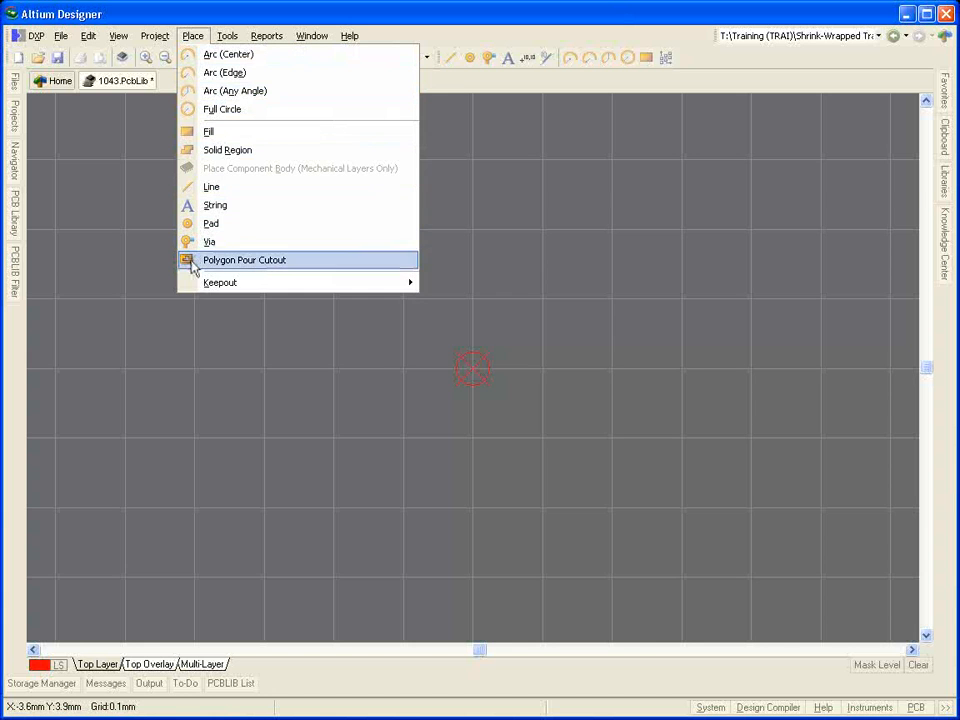
mouse_move(196, 285)
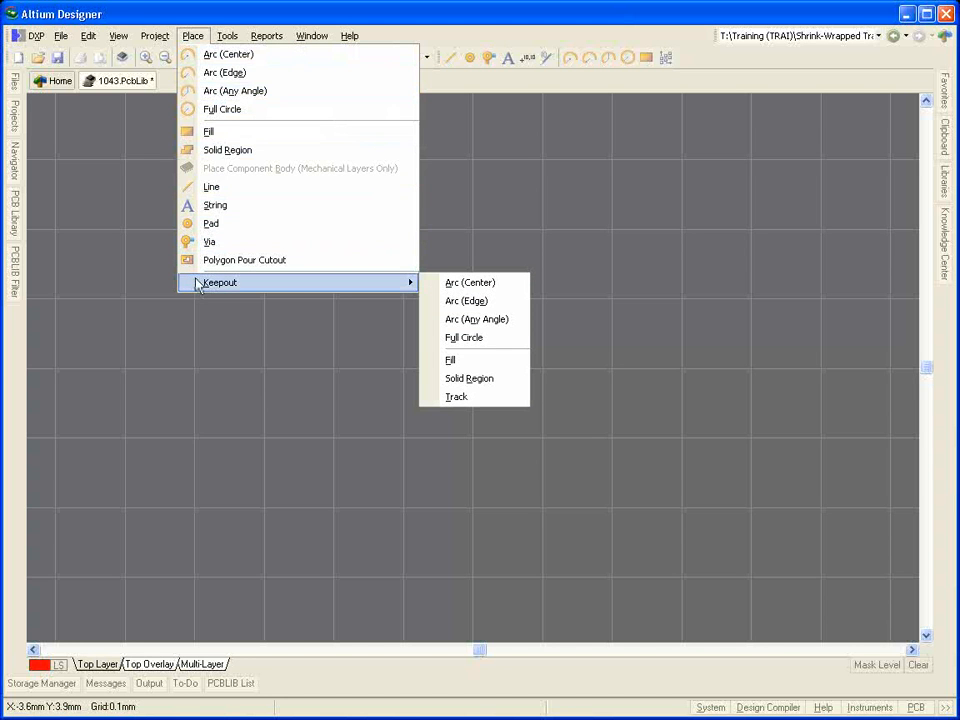
left_click(165, 303)
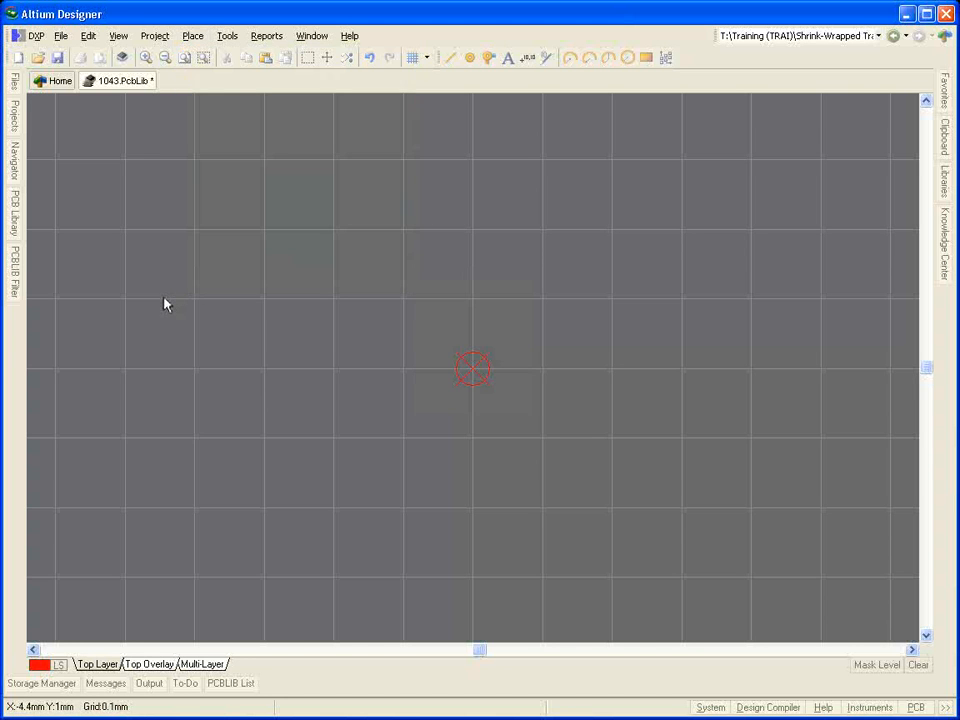
Step: Check the land pattern in the 537511009_sd.pdf datasheet and start a pad with designator 1 on the Top Layer
key("alt+Tab")
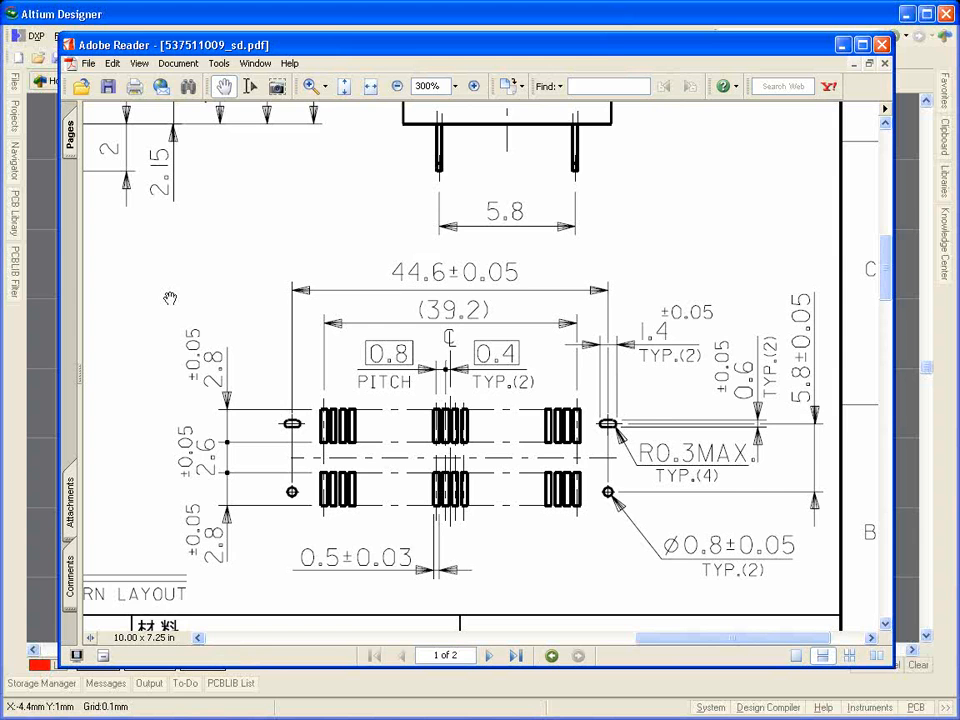
key("alt+Tab")
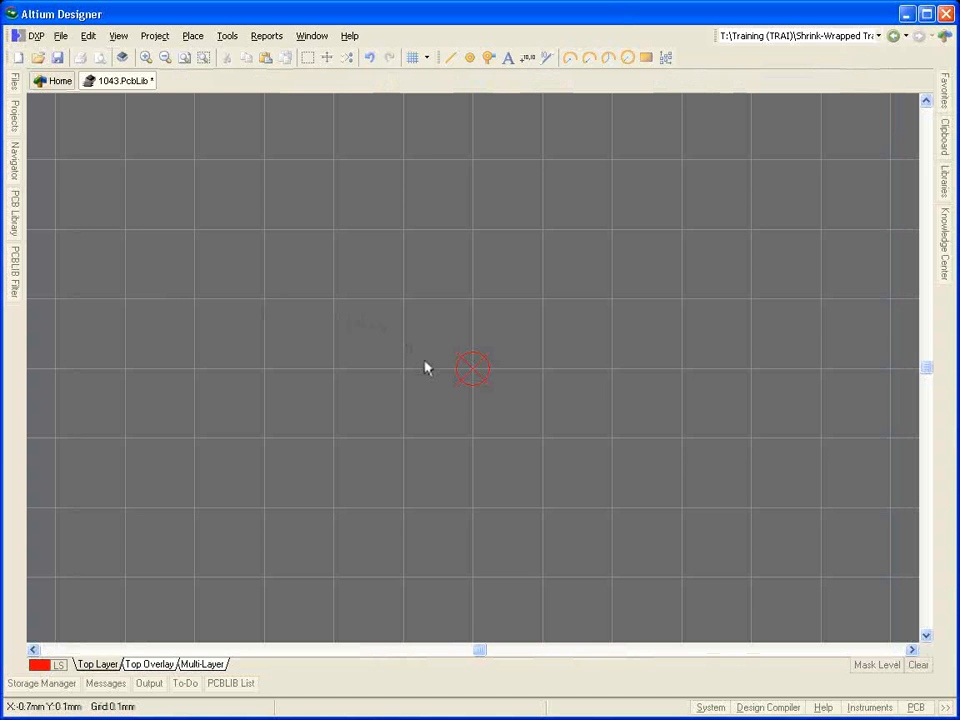
key("p")
key("p")
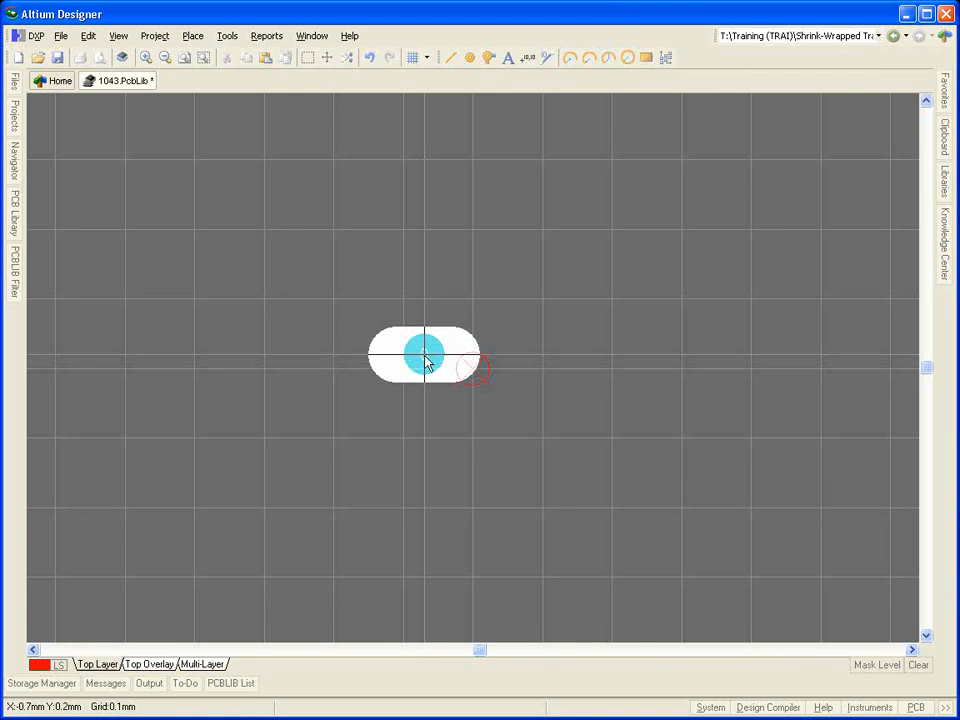
key("Tab")
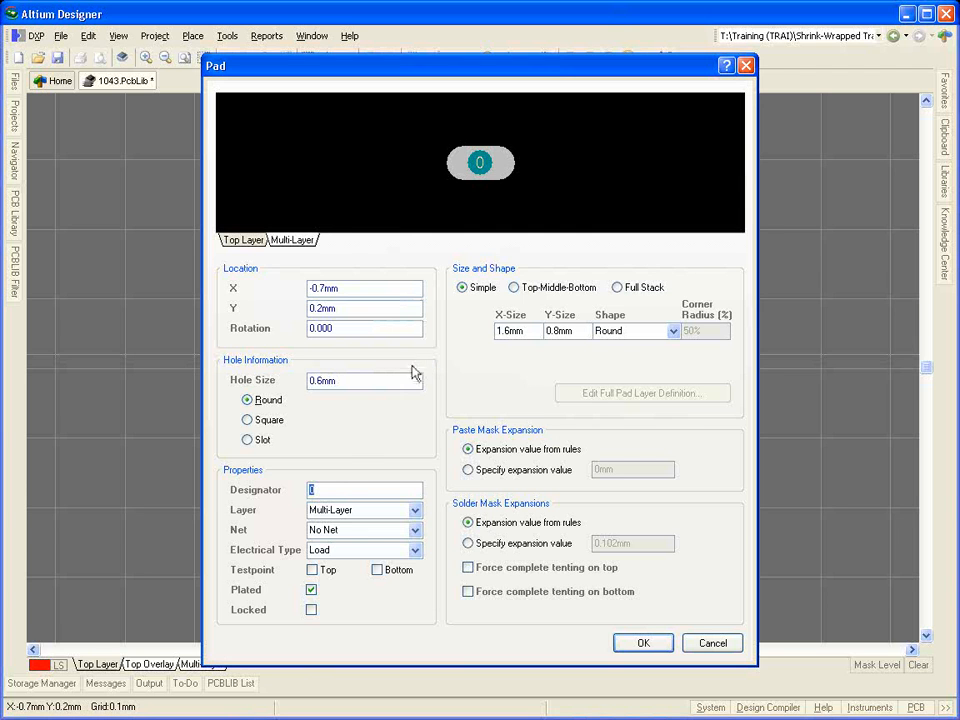
type("1")
left_click(413, 511)
scroll(395, 535, "up", 5)
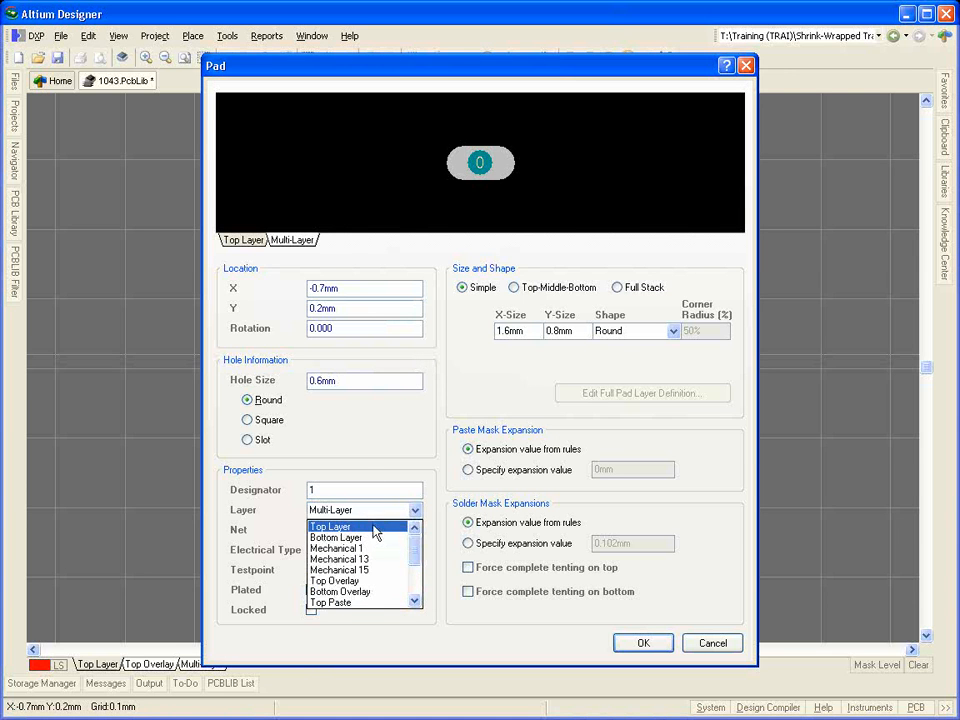
left_click(375, 520)
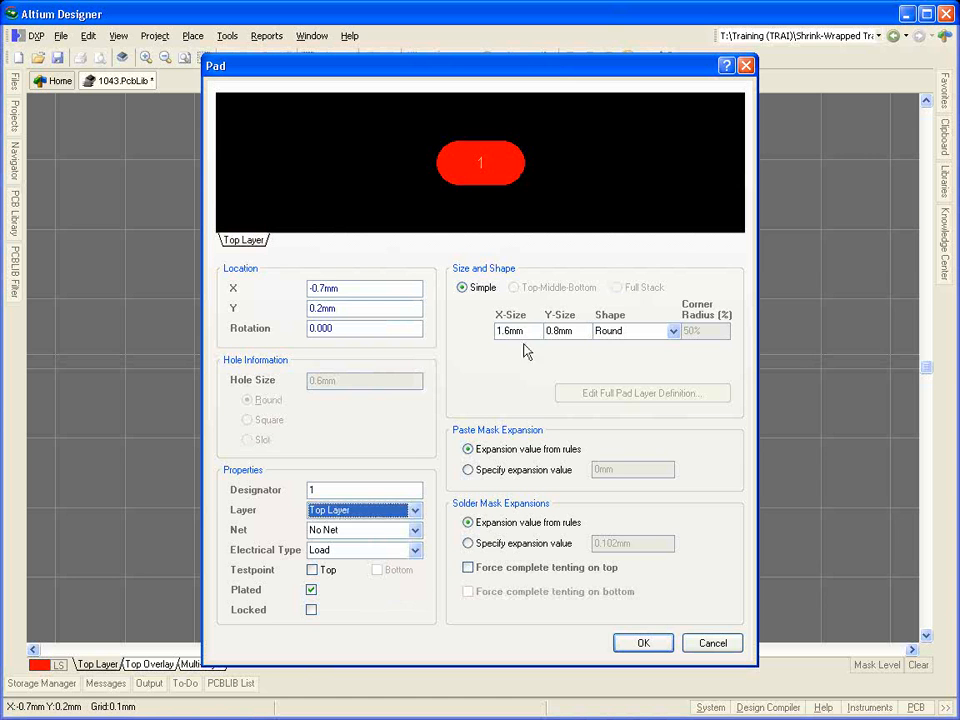
Step: Set the pad's size to 0.5 mm by 2.8 mm with a Rounded Rectangle shape
left_click_drag(523, 331, 465, 342)
type("0.5")
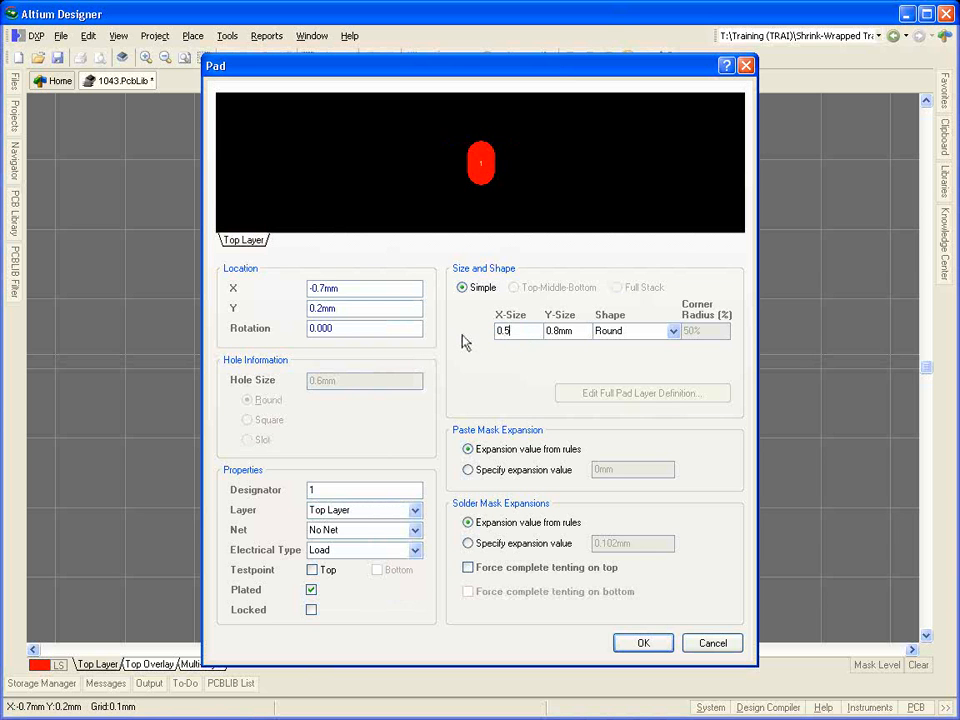
key("Tab")
type("2.8")
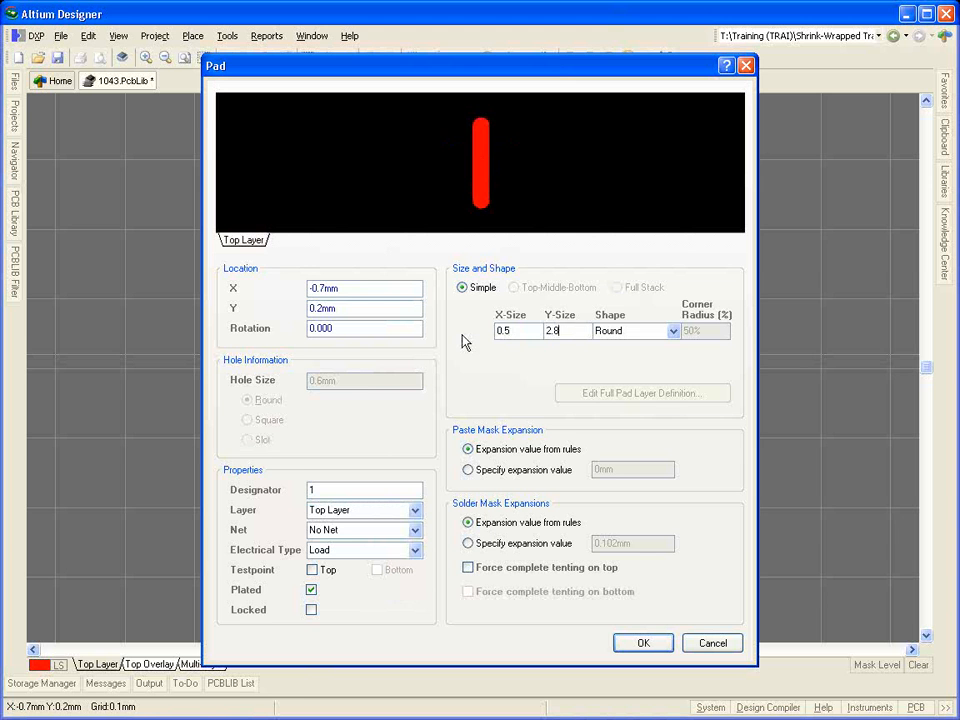
left_click(658, 331)
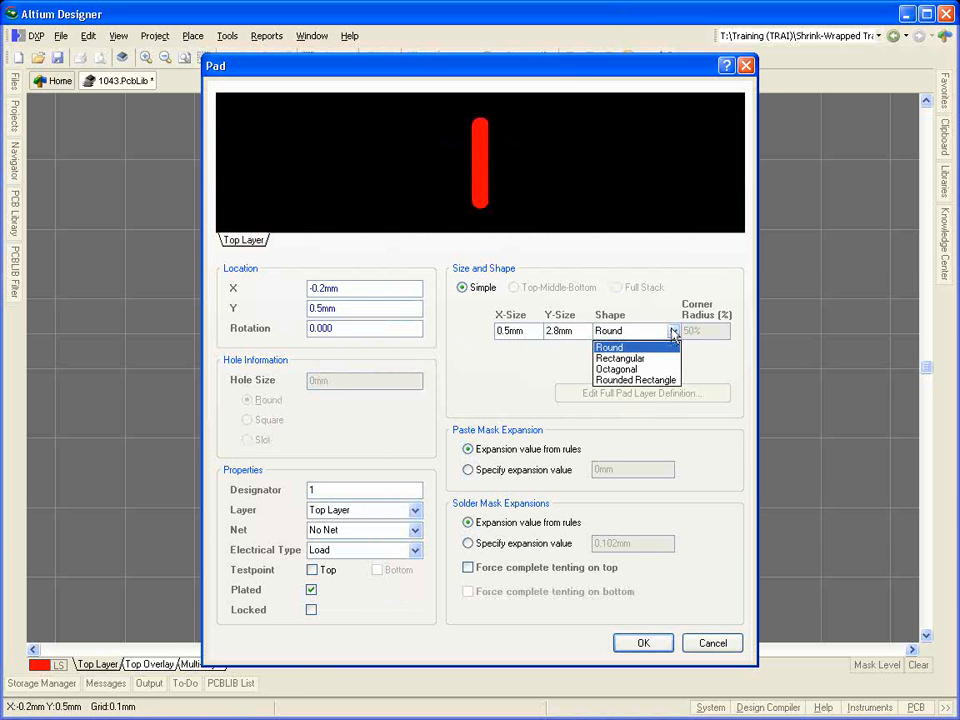
left_click(651, 380)
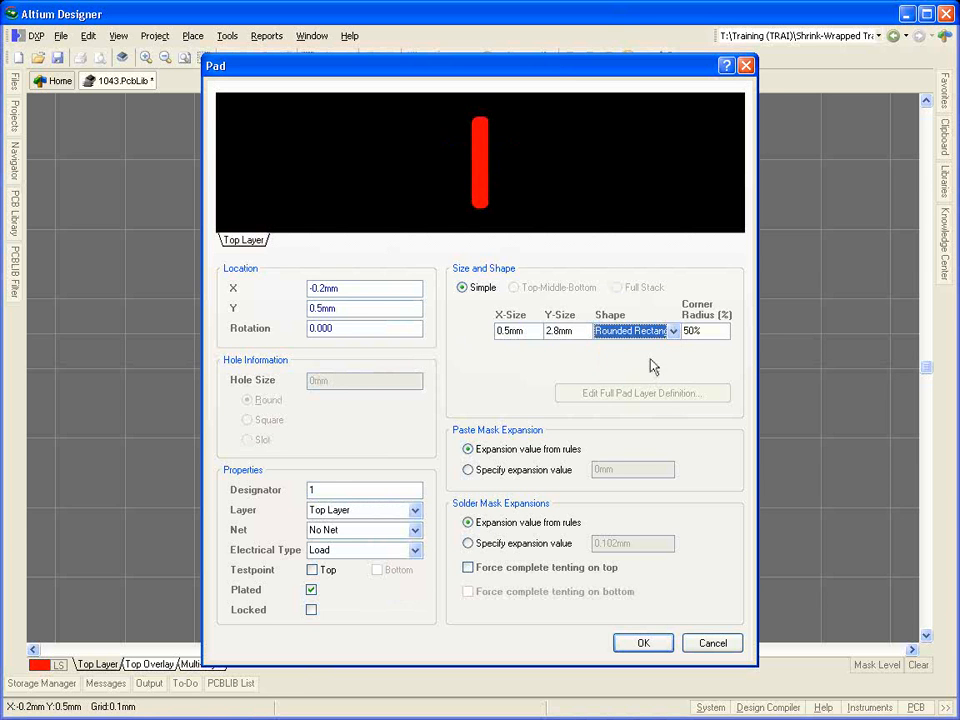
key("Return")
Step: Place the first pad exactly on the reference origin
key("j")
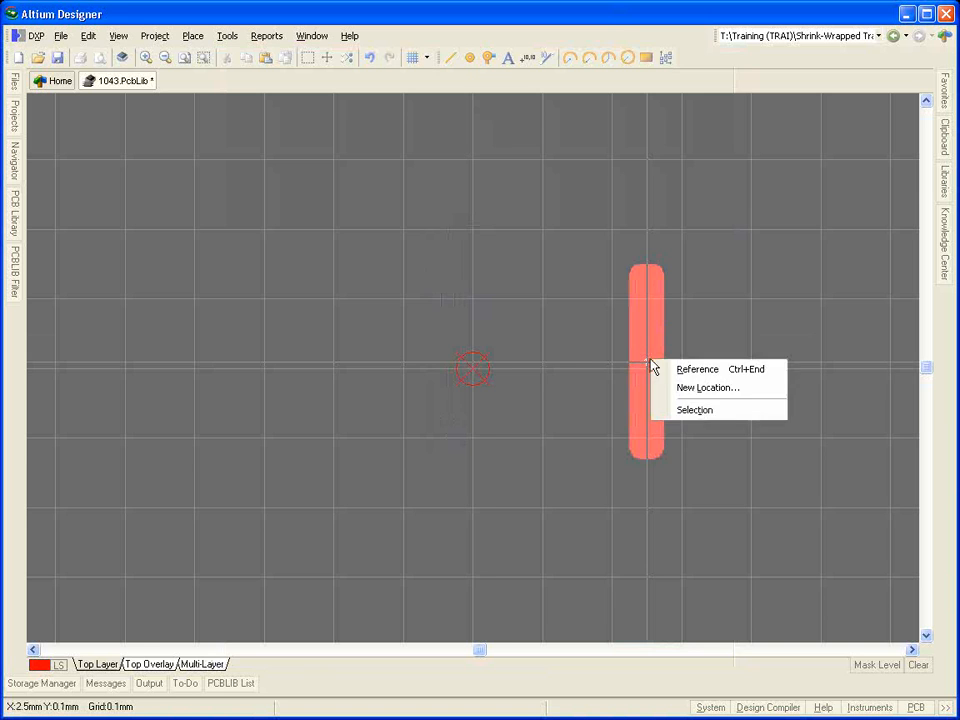
key("r")
left_click(474, 375)
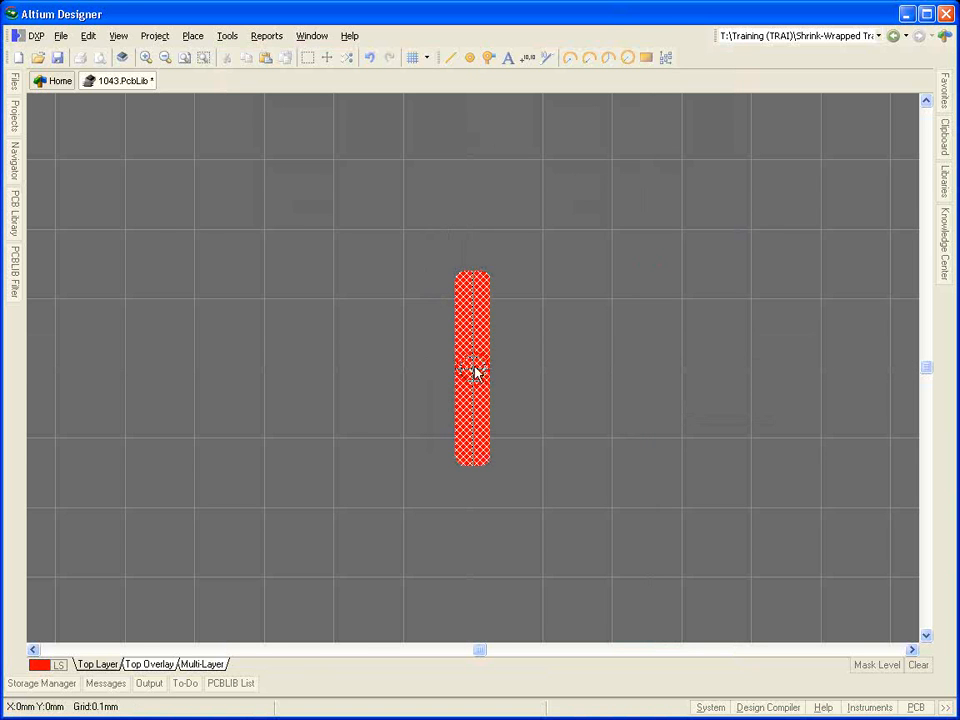
Step: Place a second identical pad at location X 0, Y 5.4 mm and finish placing pads
scroll(474, 372, "down", 4, "ctrl")
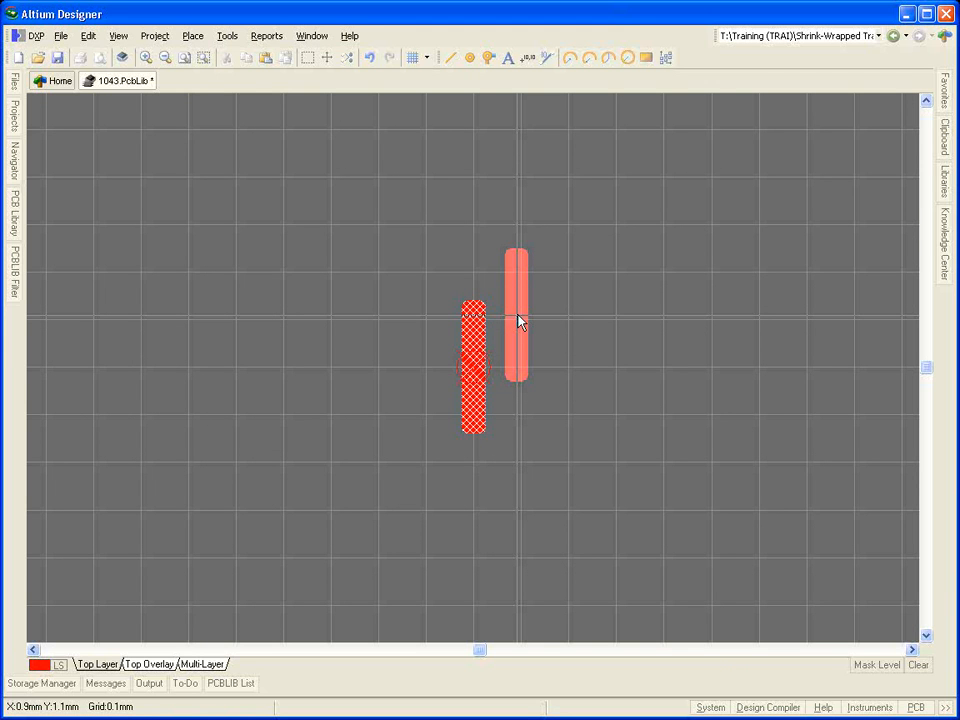
key("j")
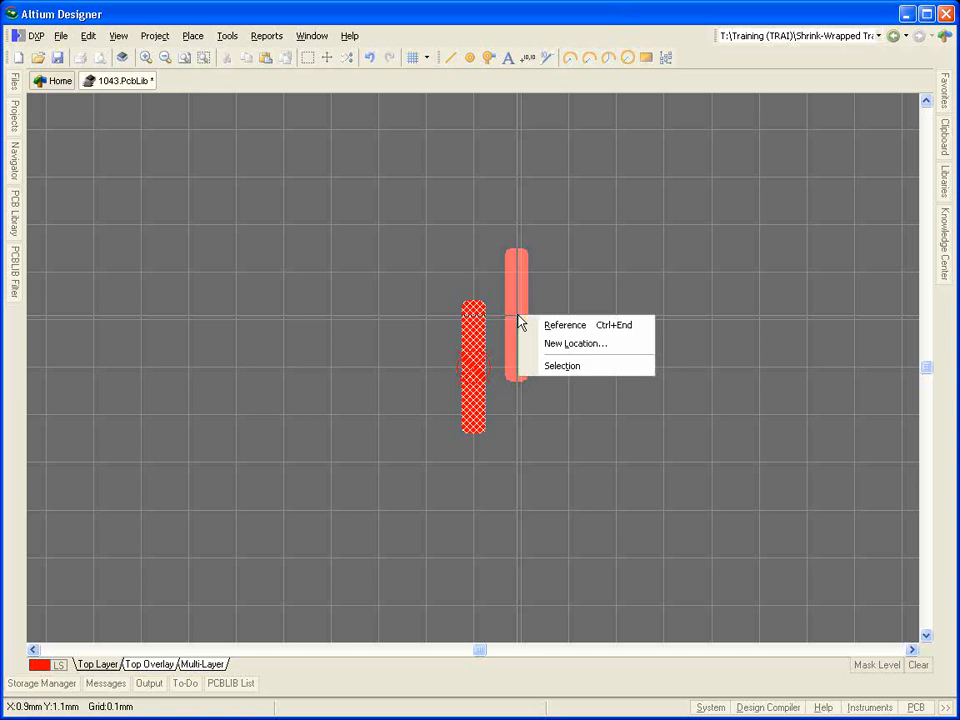
key("l")
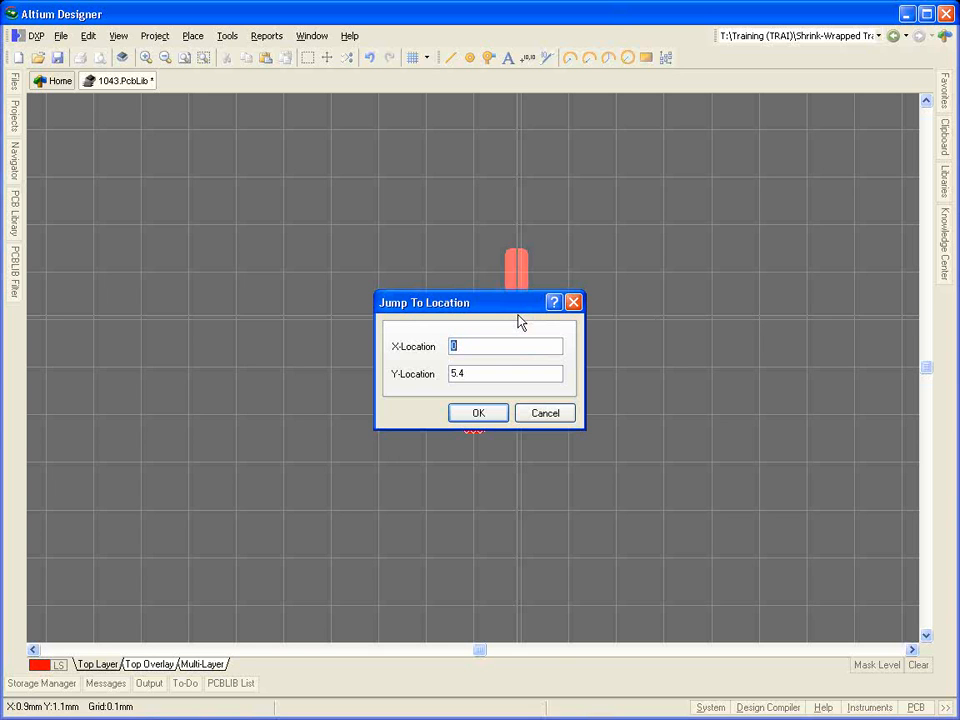
key("Return")
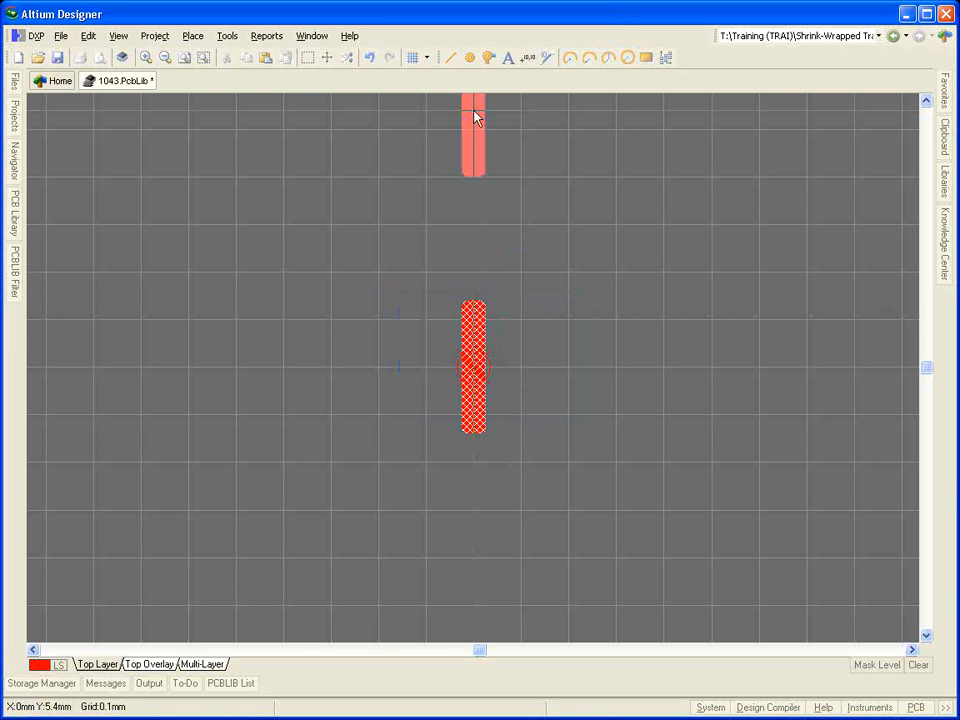
left_click(475, 117)
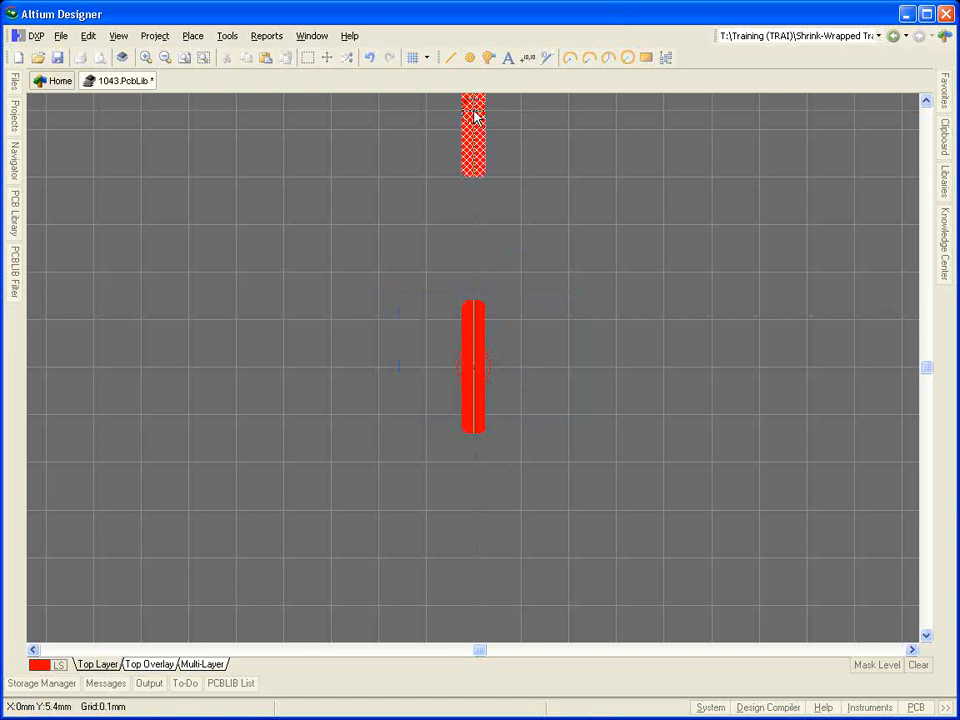
right_click(523, 208)
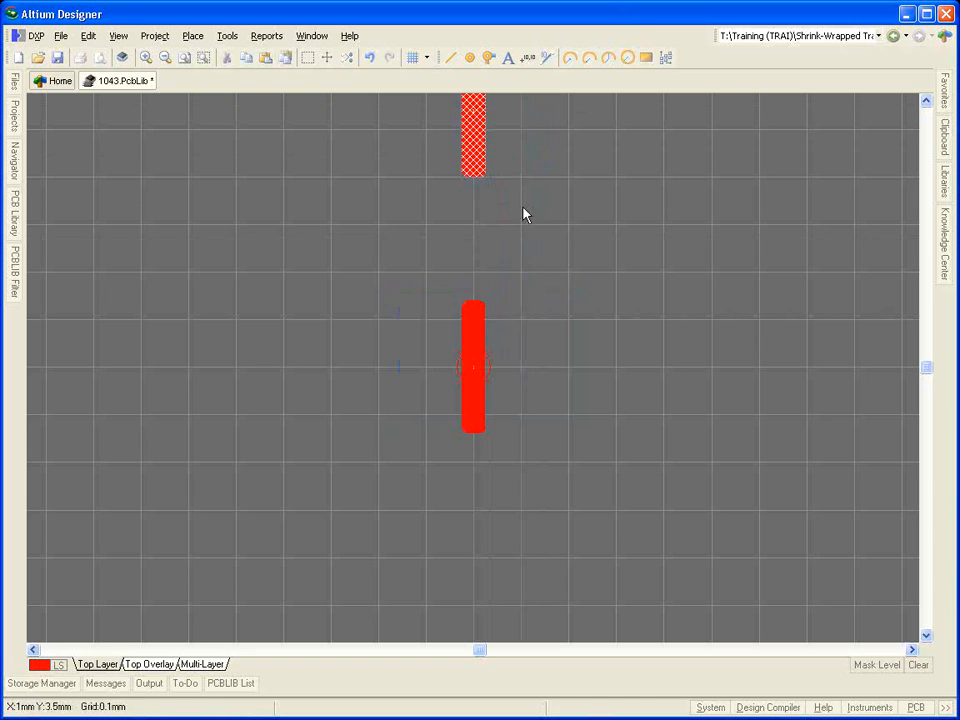
Step: Cut the lower pad at the origin, using its centre as the reference point
right_click_drag(523, 214, 456, 354)
left_click(437, 338)
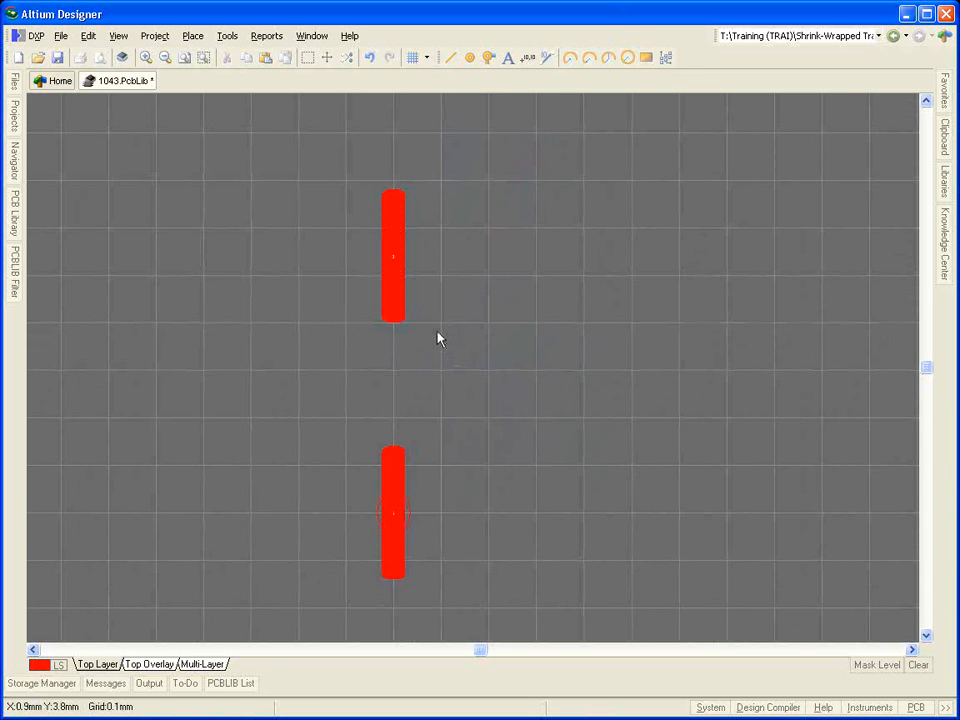
left_click(390, 455)
key("ctrl+x")
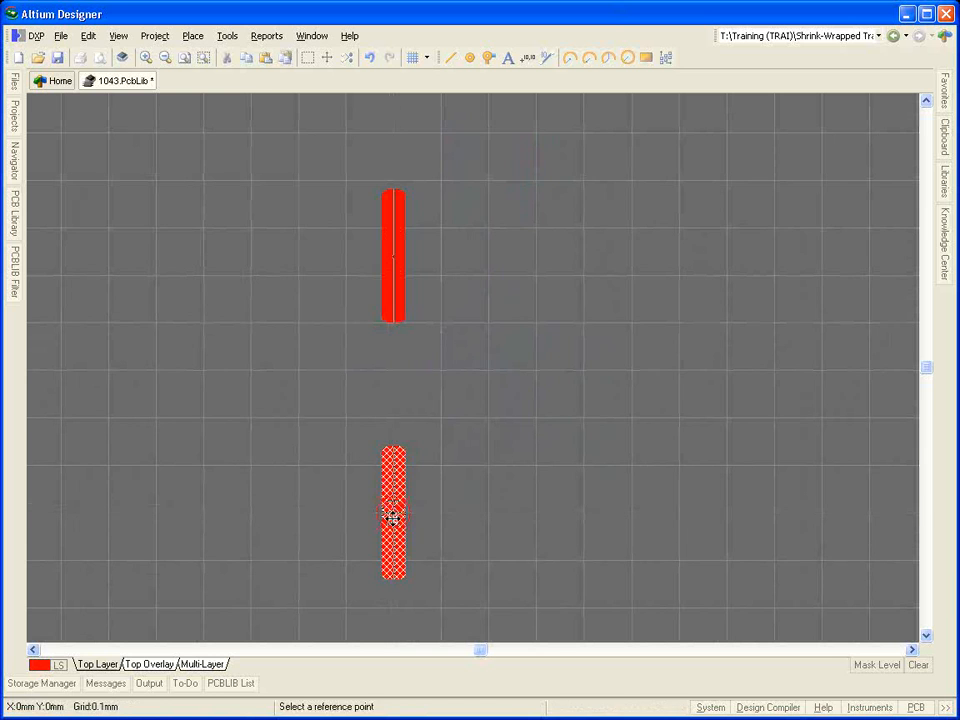
left_click(394, 521)
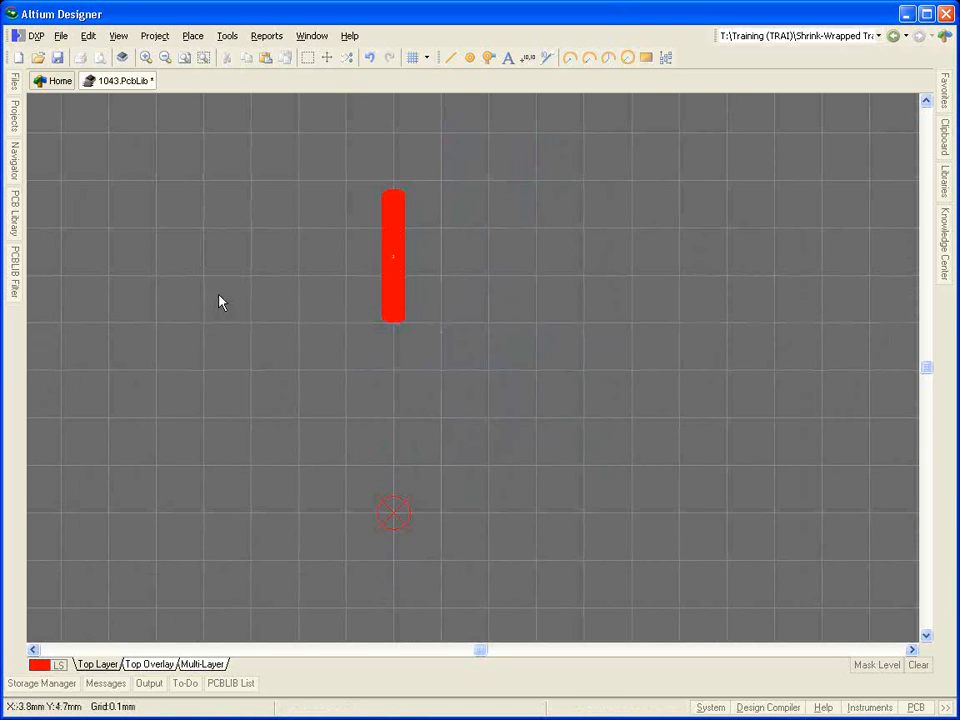
Step: Set up a linear paste array of 50 items with text increment 2, X-Spacing 0.8 mm and Y-Spacing 0 mm
left_click(88, 36)
left_click(152, 170)
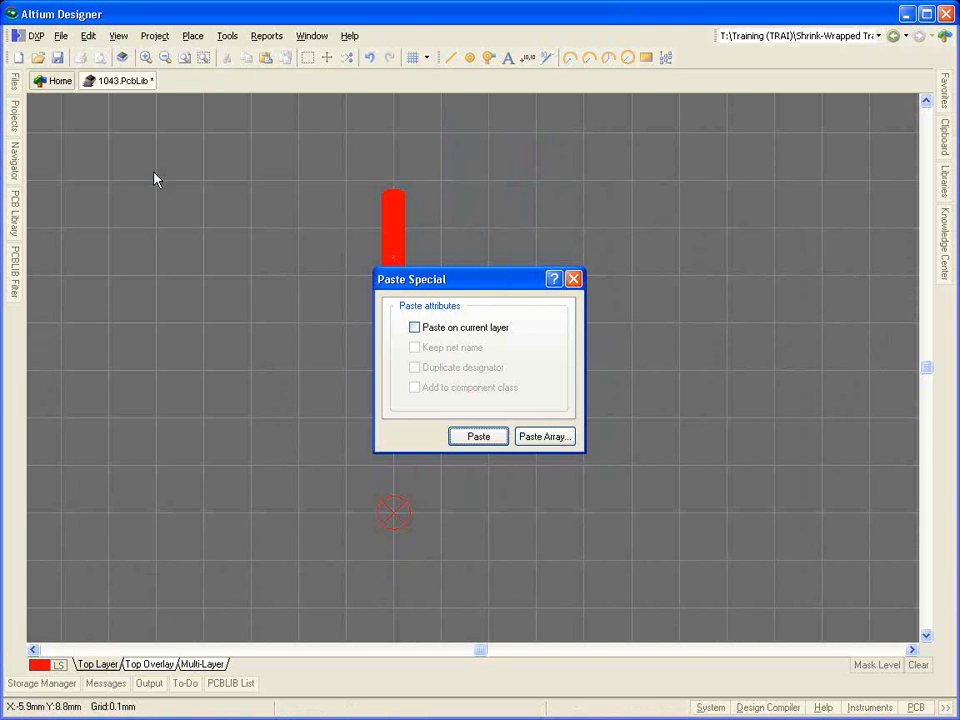
left_click(531, 438)
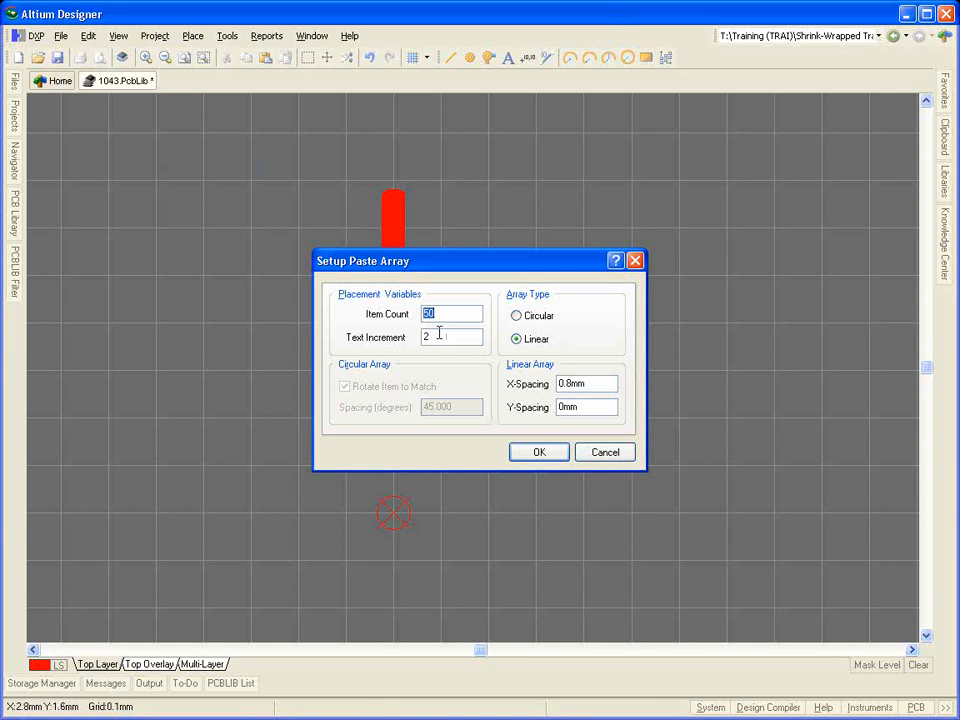
double_click(439, 333)
double_click(596, 381)
left_click(540, 452)
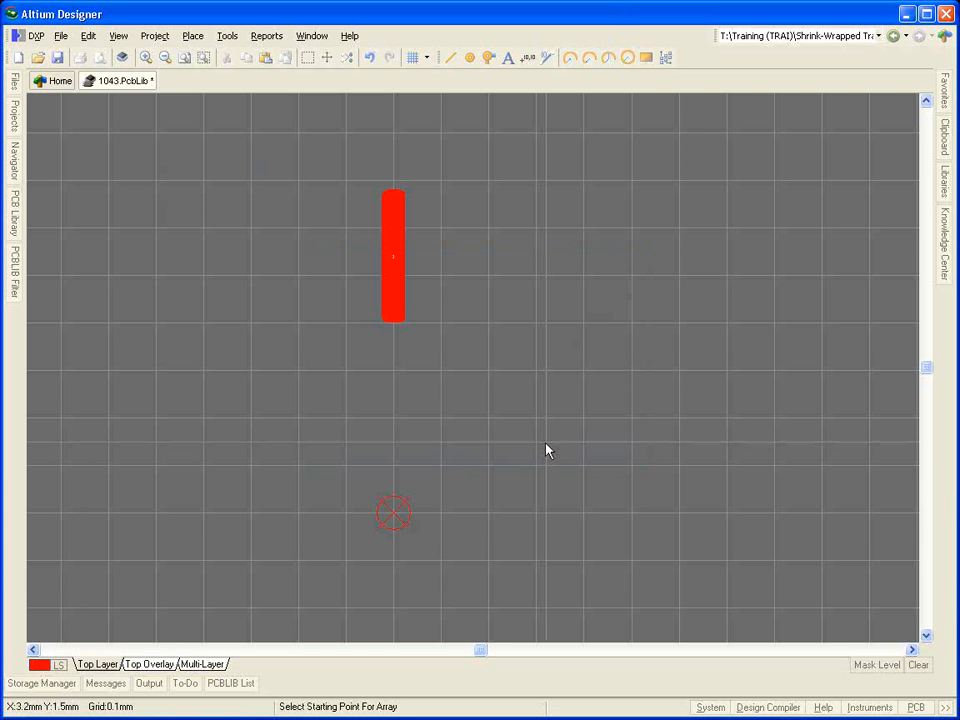
Step: Place the lower row's pad array starting exactly at the footprint reference
key("j")
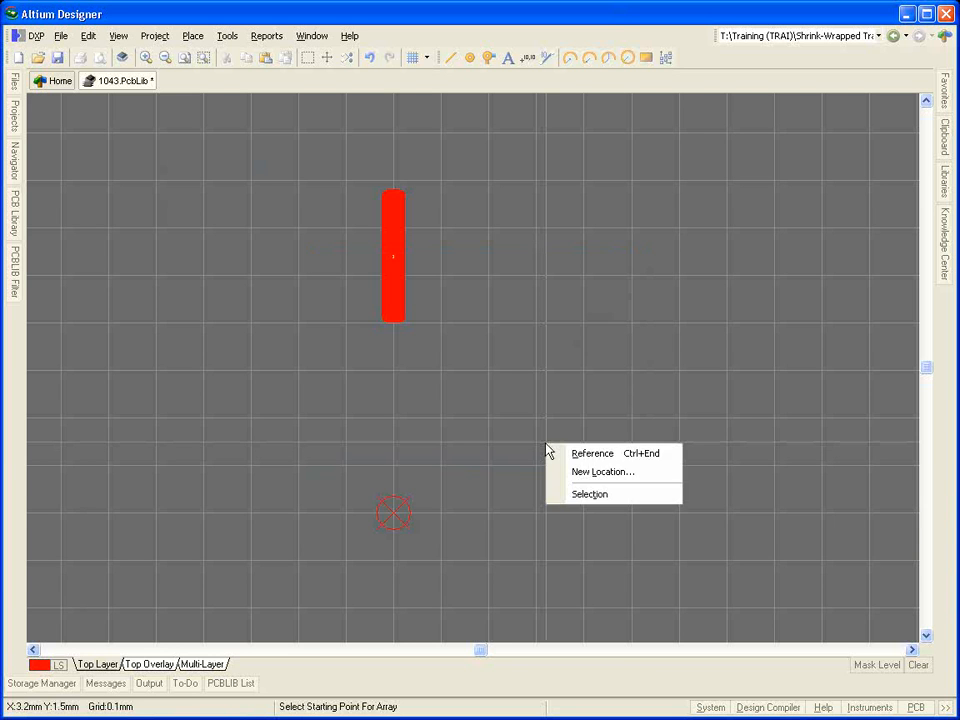
key("r")
left_click(393, 518)
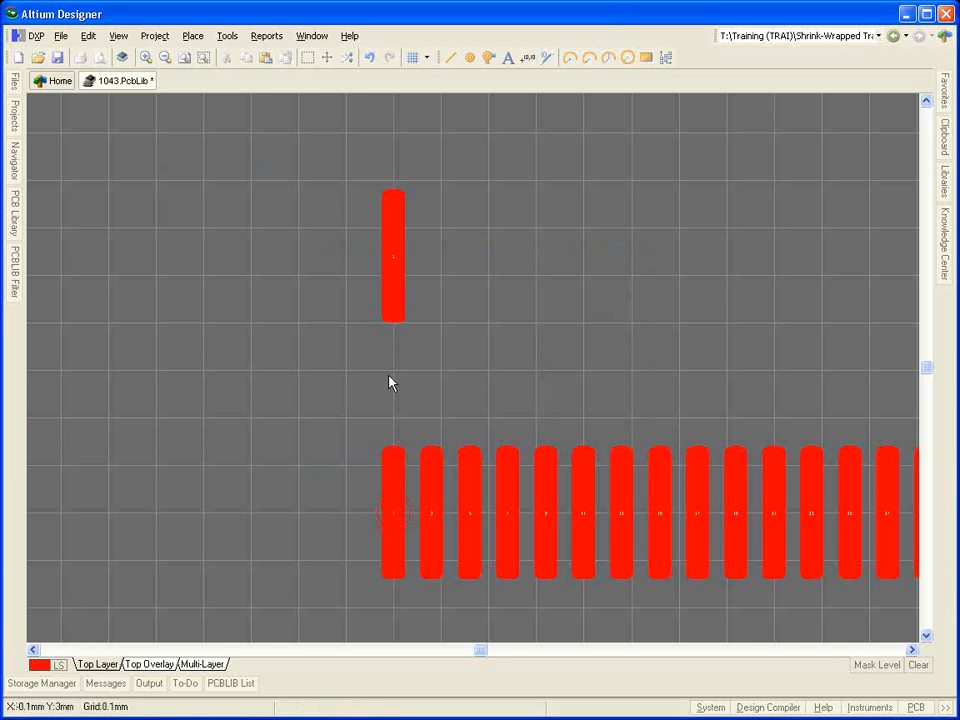
Step: Cut the remaining upper pad by its centre and start pasting it as an array
key("ctrl+x")
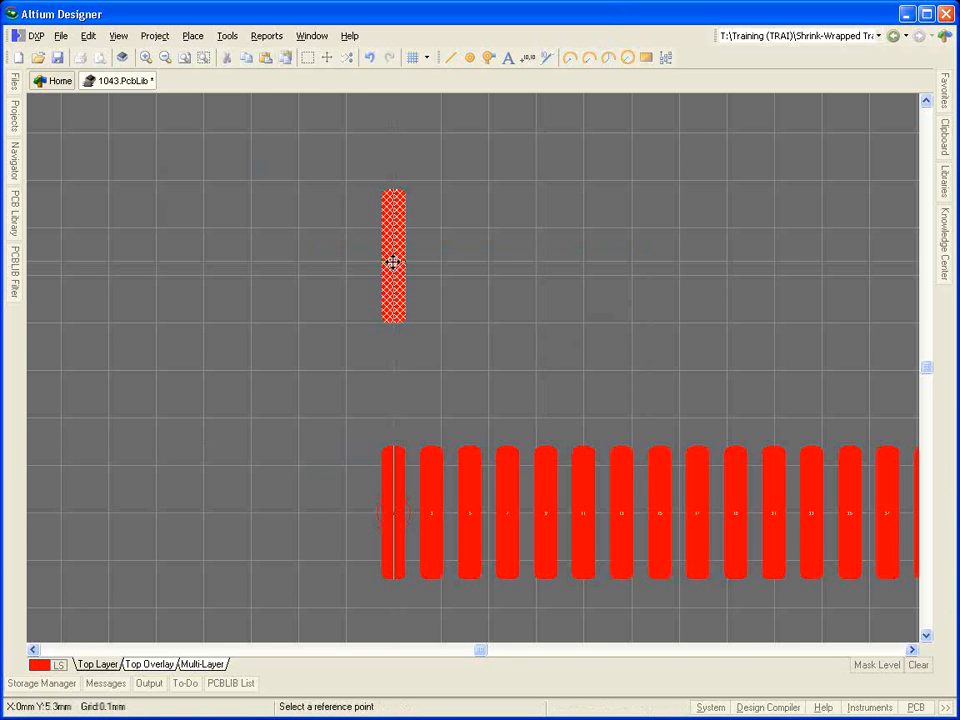
left_click(393, 262)
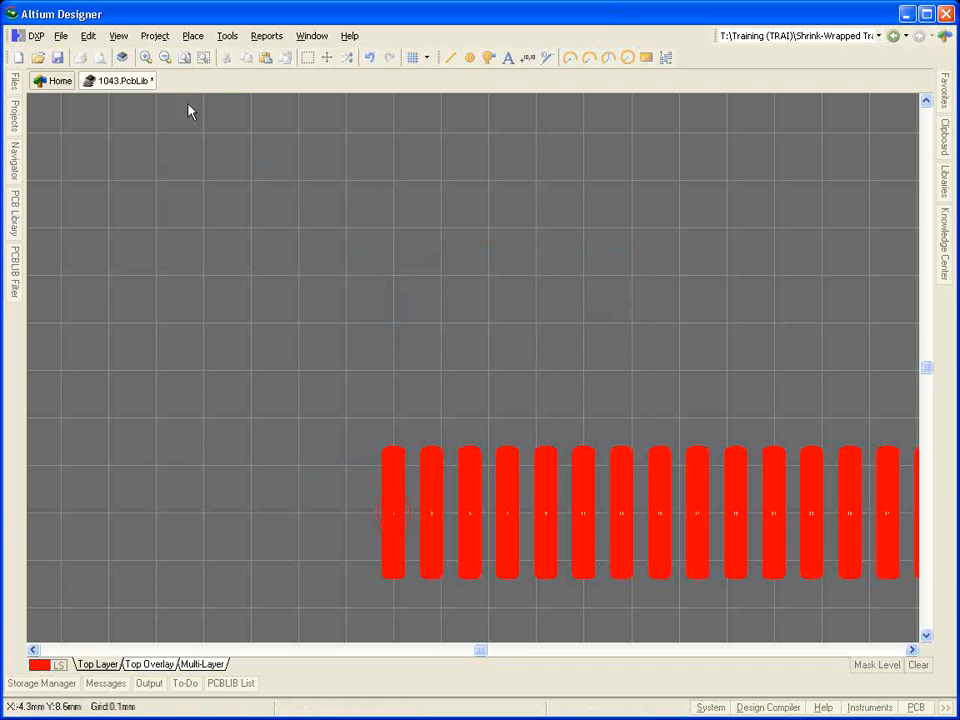
left_click(88, 36)
left_click(132, 168)
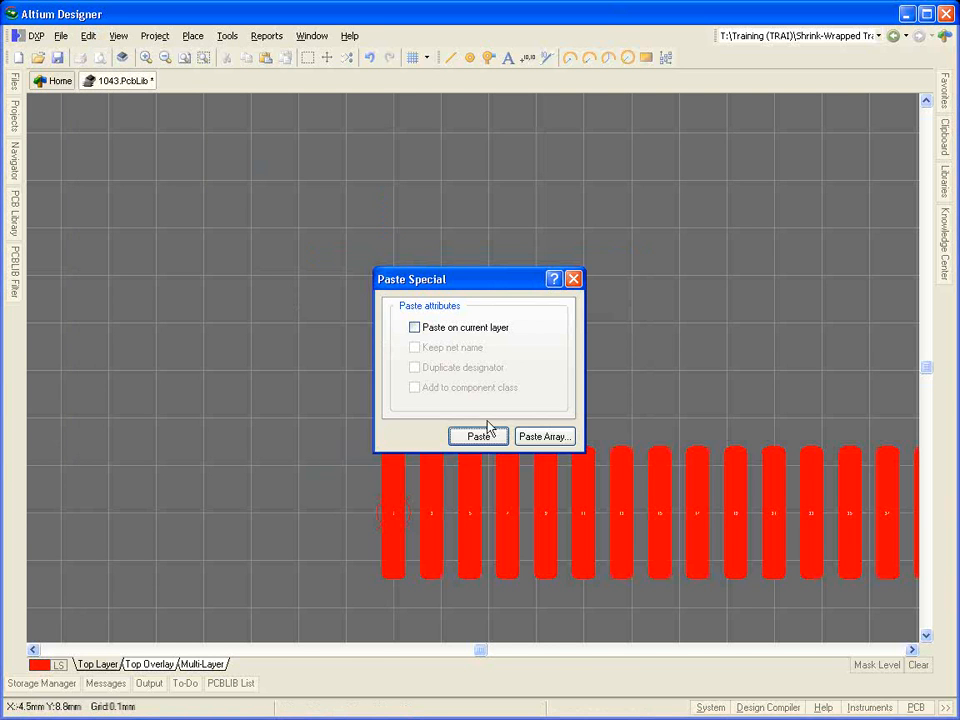
left_click(543, 435)
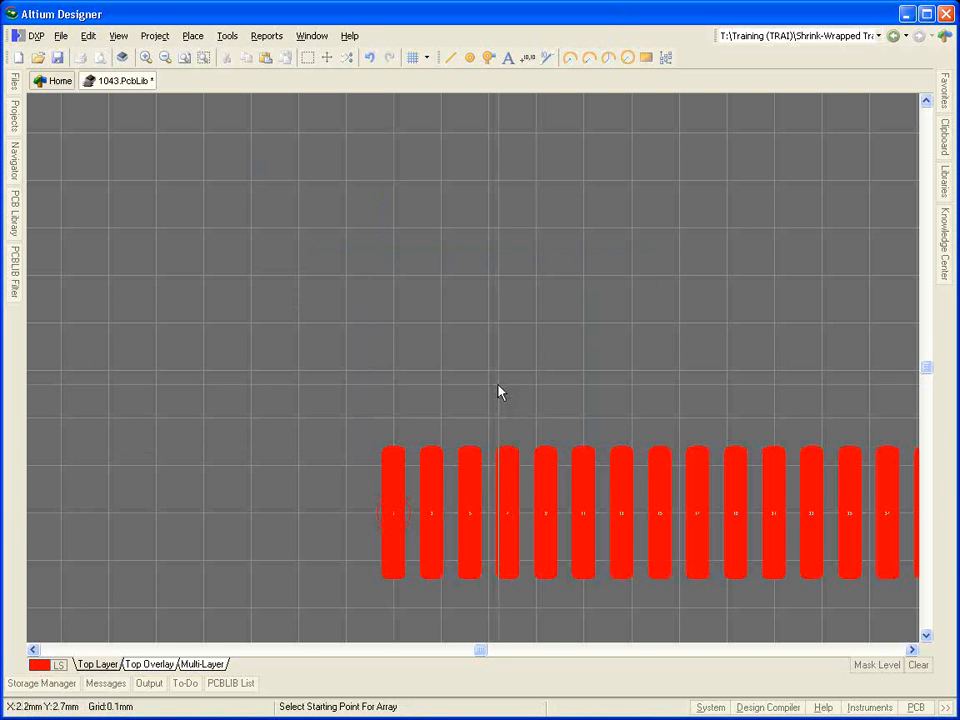
Step: Place the upper row's pad array with the existing array settings, starting at X 0, Y 5.4 mm
key("j")
key("l")
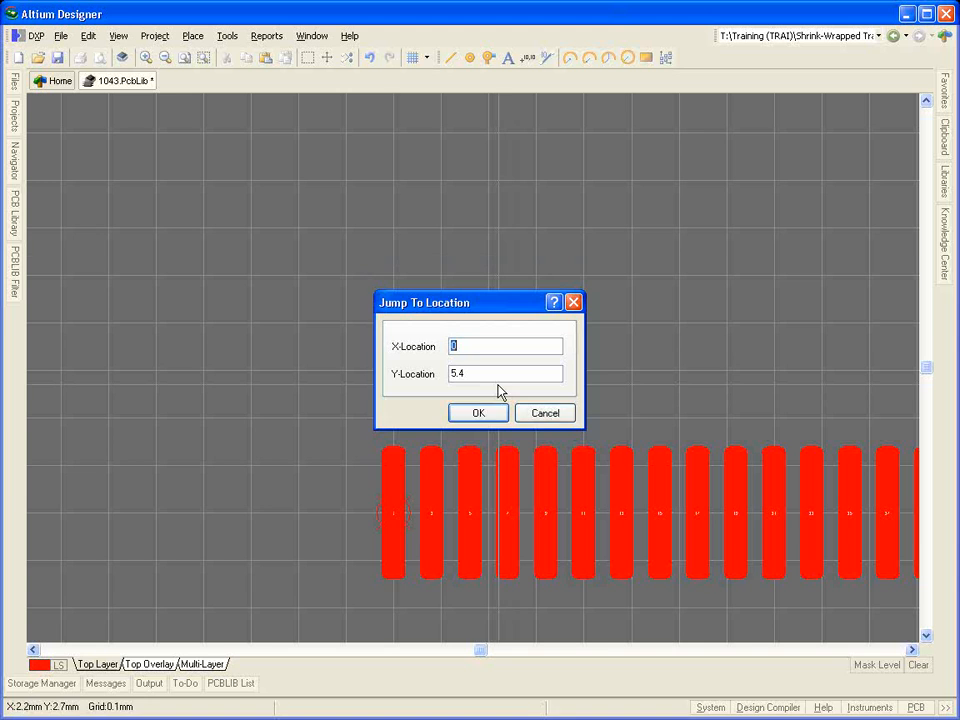
key("Return")
key("Return")
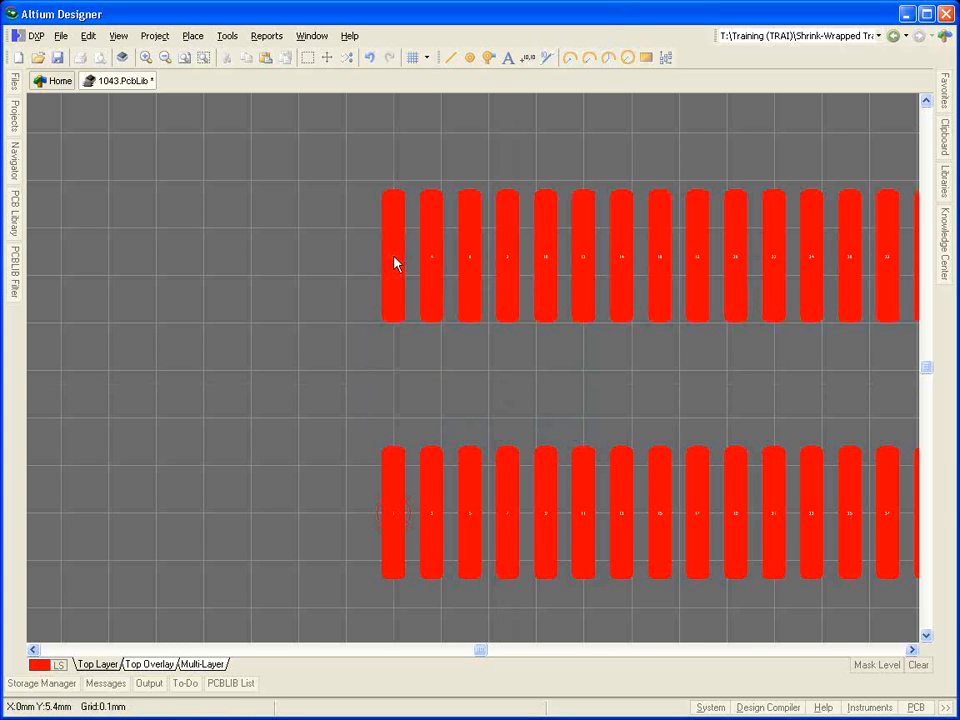
right_click(395, 263)
left_click(396, 265)
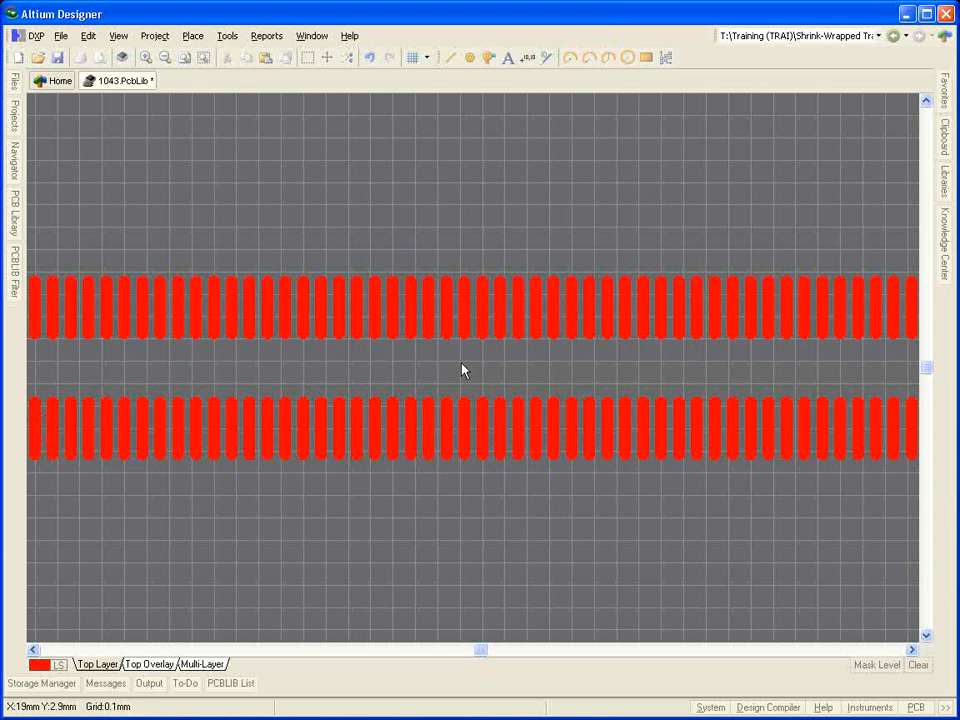
Step: Set the footprint's reference point to the centre of the component
left_click(90, 40)
mouse_move(184, 403)
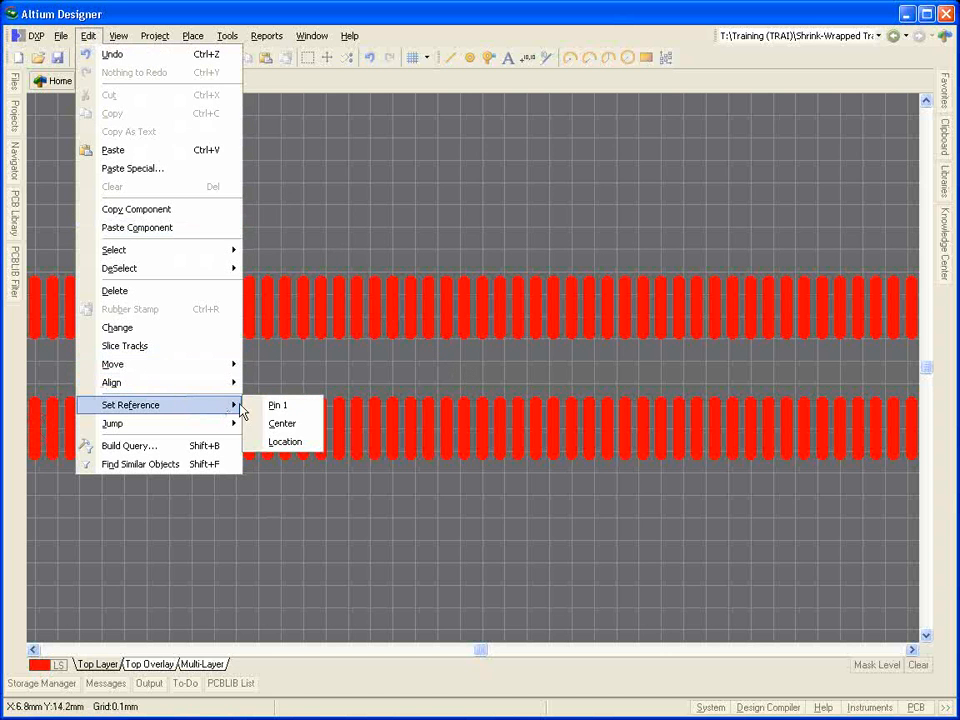
left_click(283, 423)
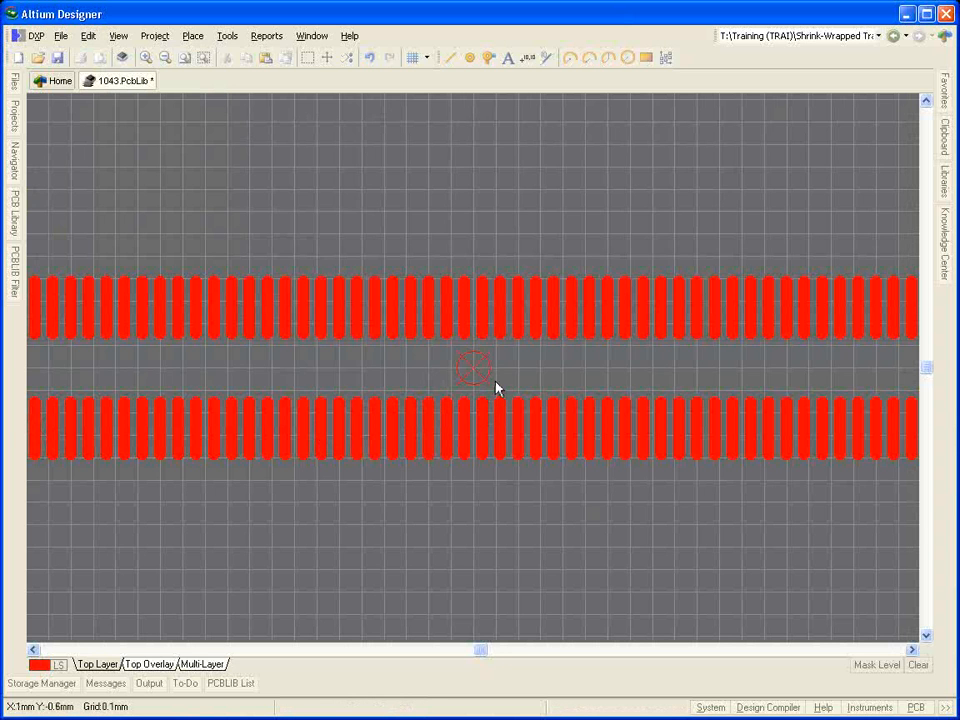
Step: Start a new pad with designator 0 on the Multi-Layer
scroll(498, 378, "down", 3, "ctrl")
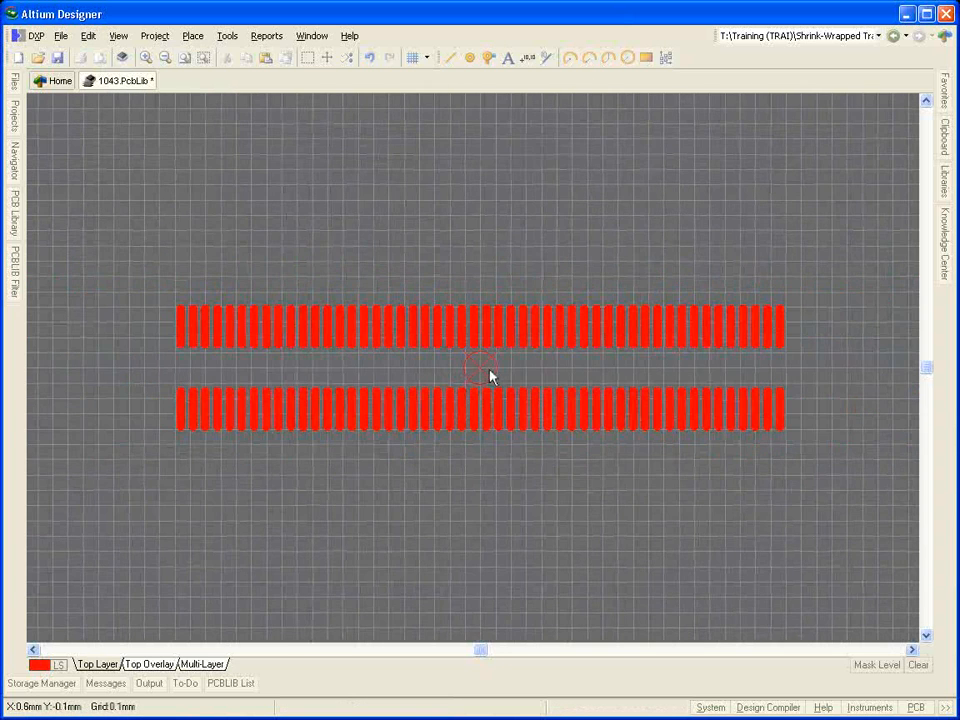
key("p")
key("p")
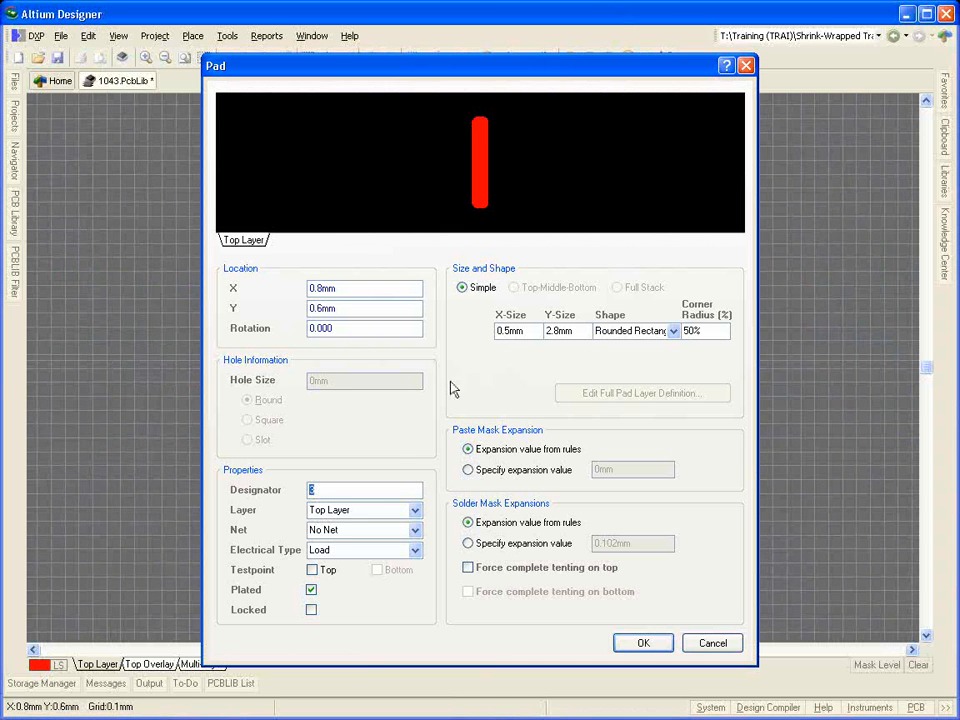
left_click(412, 510)
scroll(382, 588, "down", 3)
left_click(375, 603)
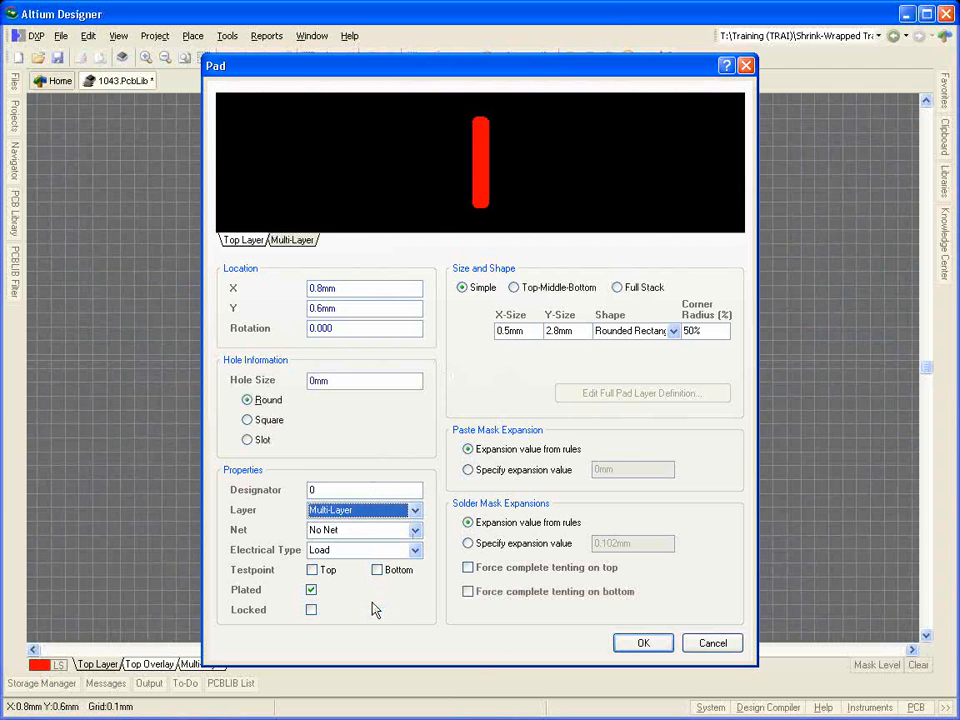
Step: Give the pad a 0.8 mm round hole and a 1 mm by 1 mm Round shape
left_click(340, 380)
type("0")
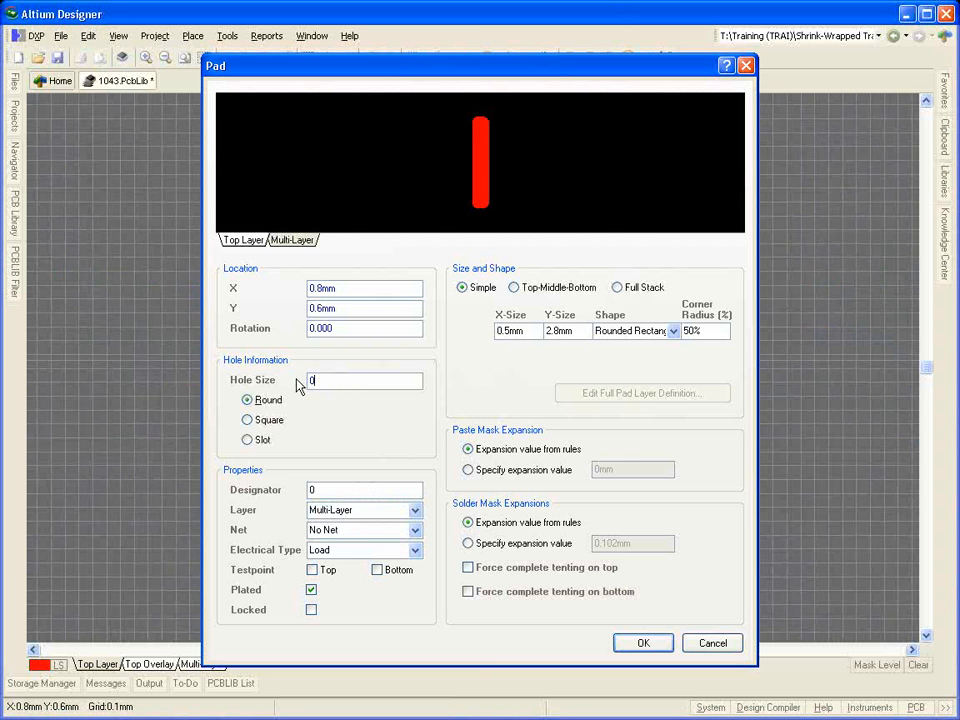
type(".8")
left_click_drag(527, 330, 486, 336)
type("1")
key("Tab")
type("1")
key("Tab")
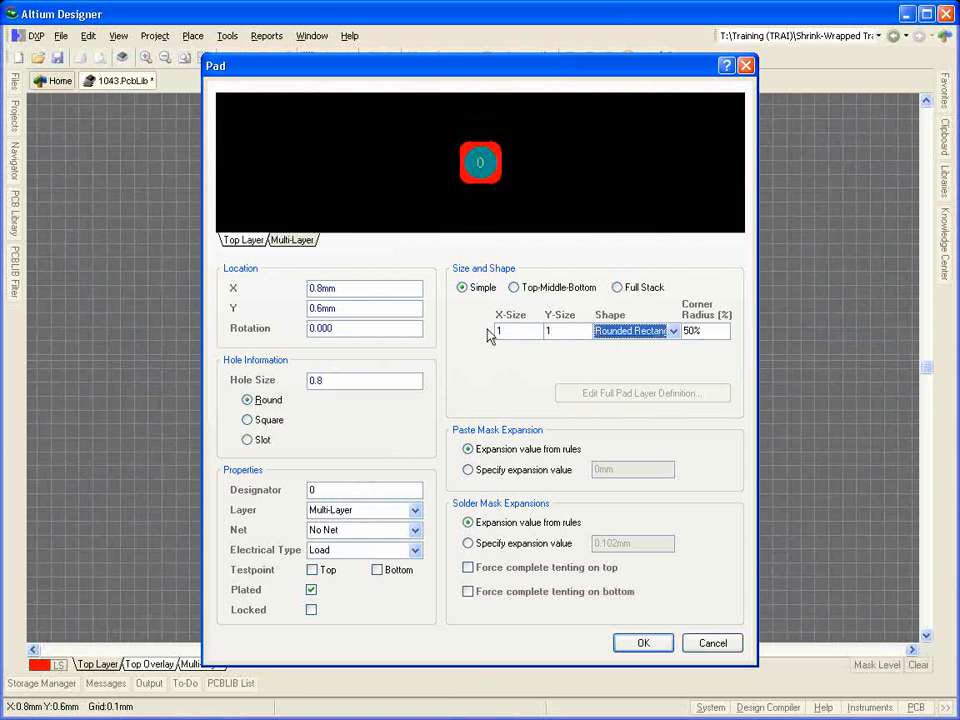
key("r")
left_click(617, 346)
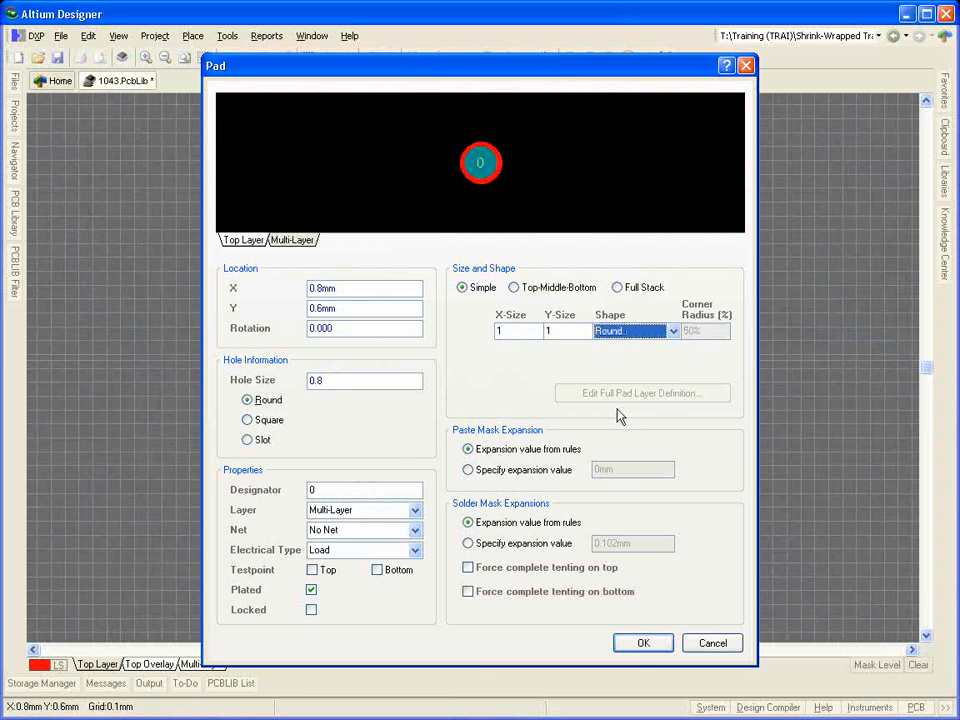
left_click(641, 643)
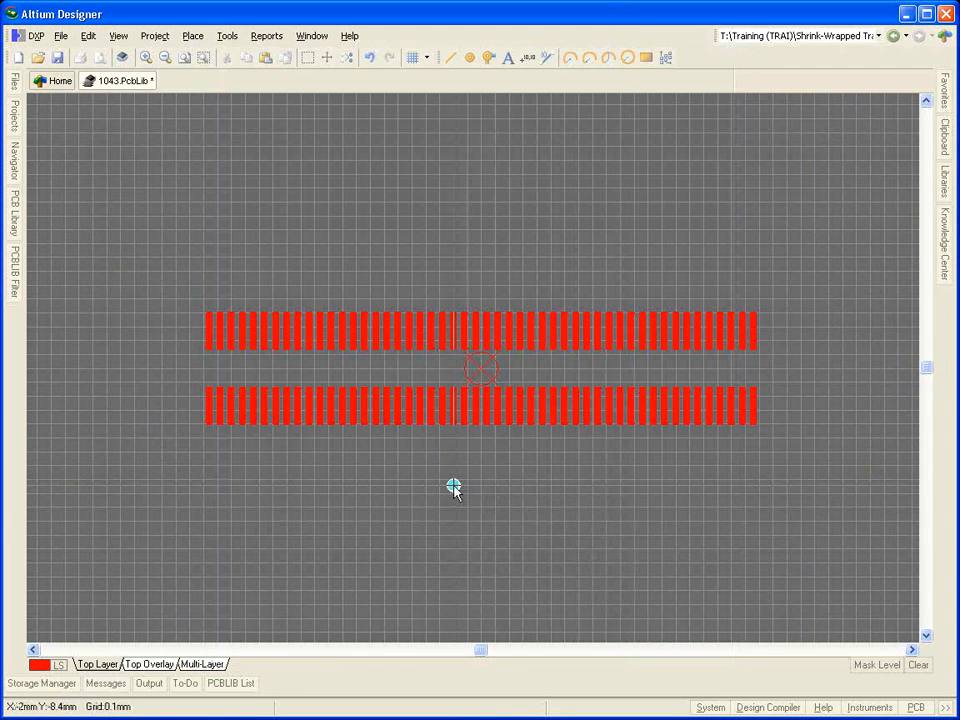
Step: Place the round pad beyond the lower row's right end and set its location to X 22.3 mm, Y -2.9 mm
left_click(793, 400)
right_click(793, 420)
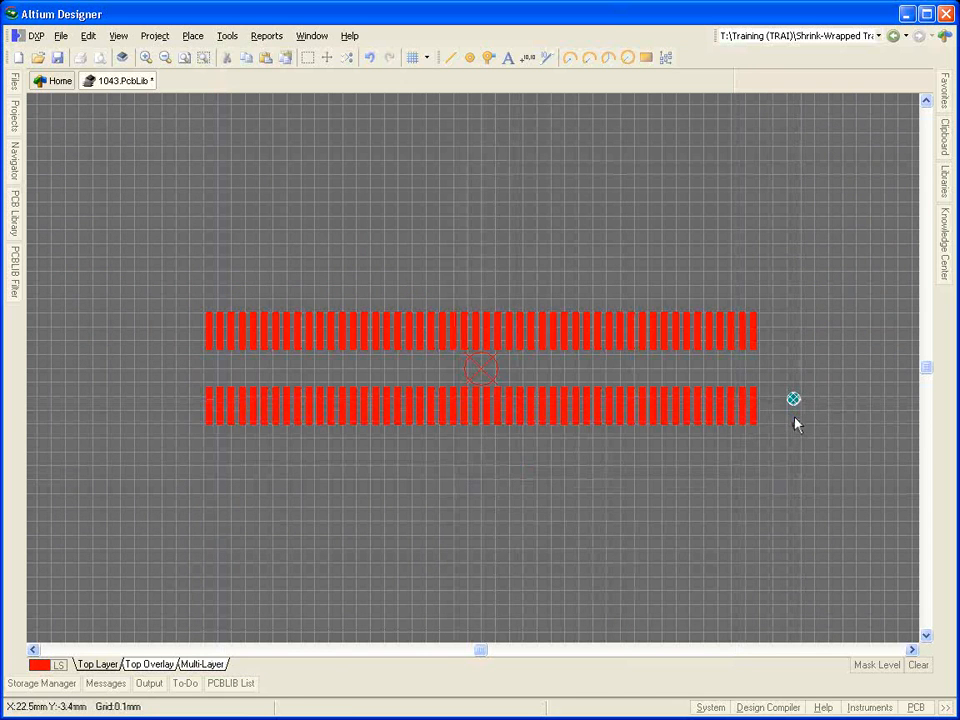
double_click(793, 403)
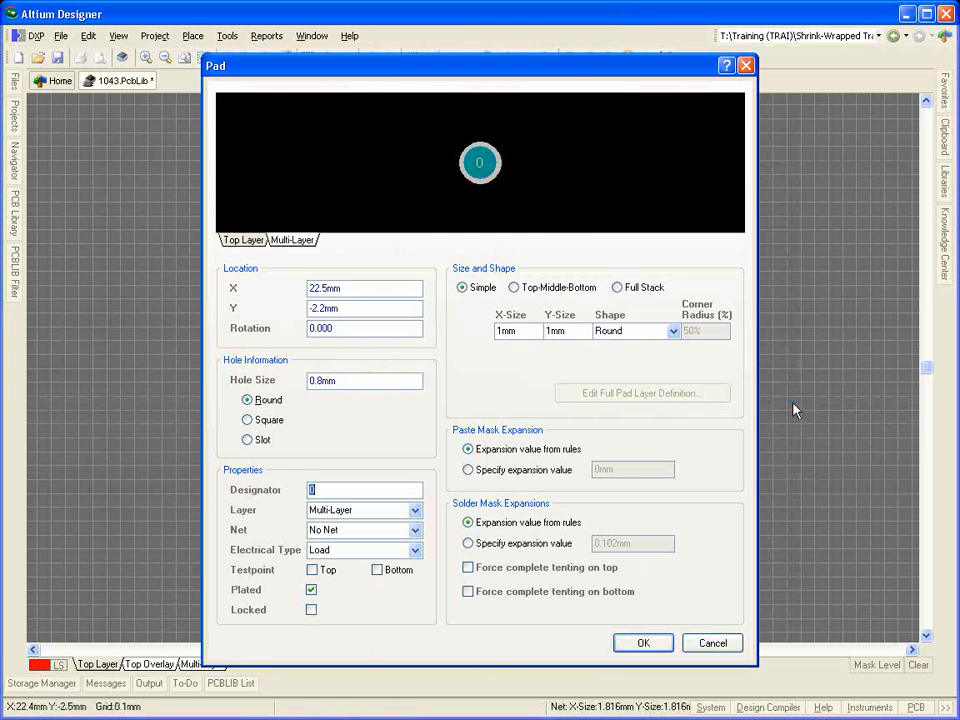
double_click(396, 290)
type("22.3")
key("Tab")
type("-2.9")
key("Return")
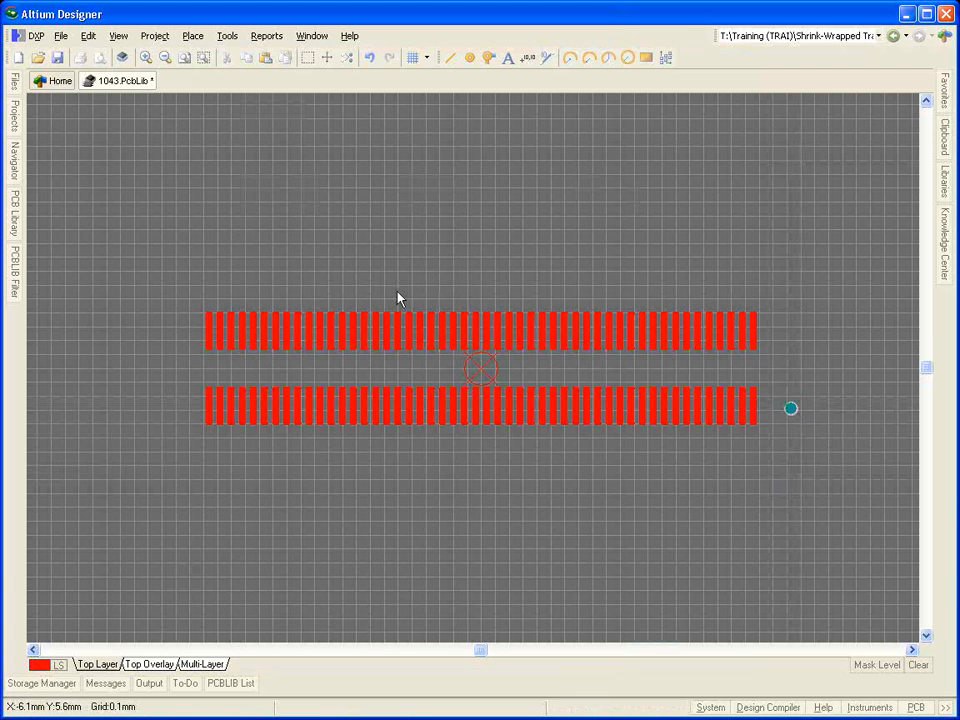
Step: Start another Multi-Layer pad with designator 1 and a slot hole of size 0.6 mm and length 1.4 mm
key("p")
key("v")
key("Tab")
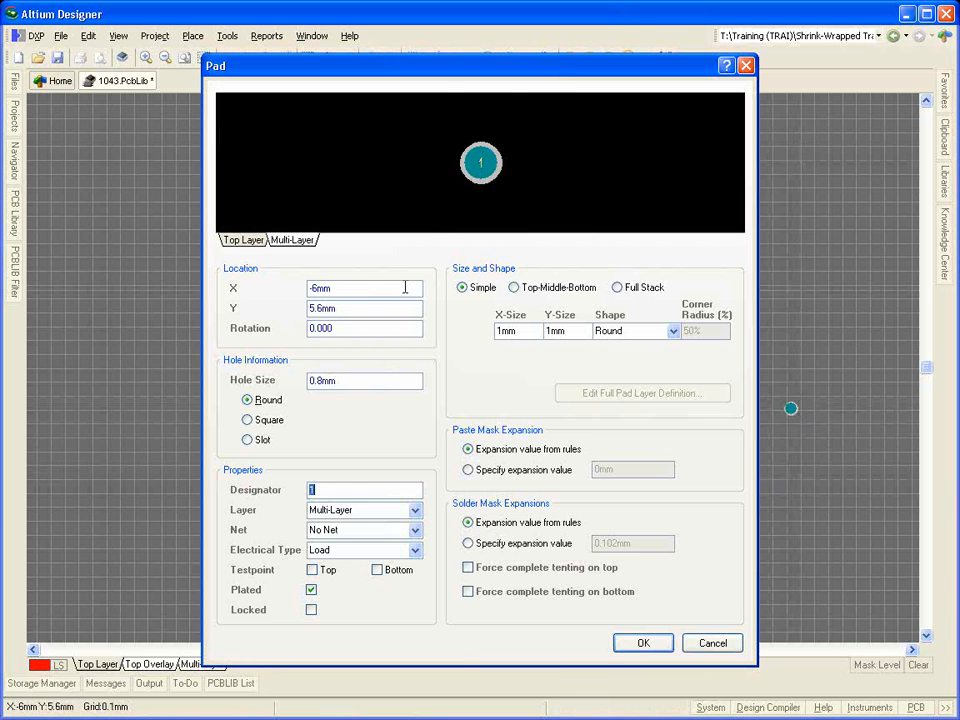
double_click(329, 381)
type("0.")
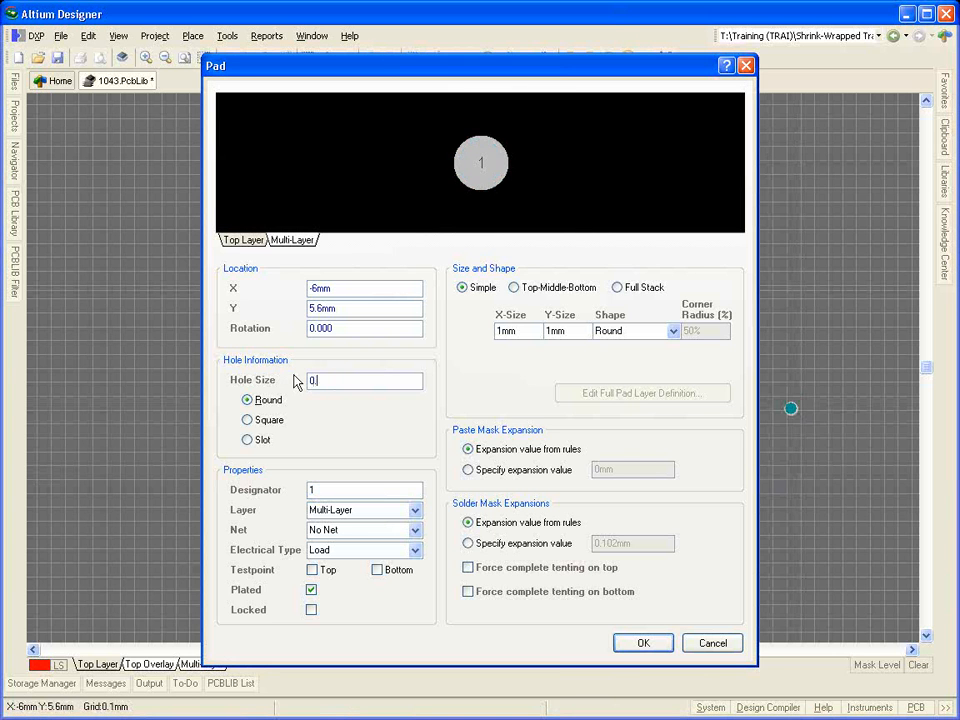
type("6")
left_click(262, 440)
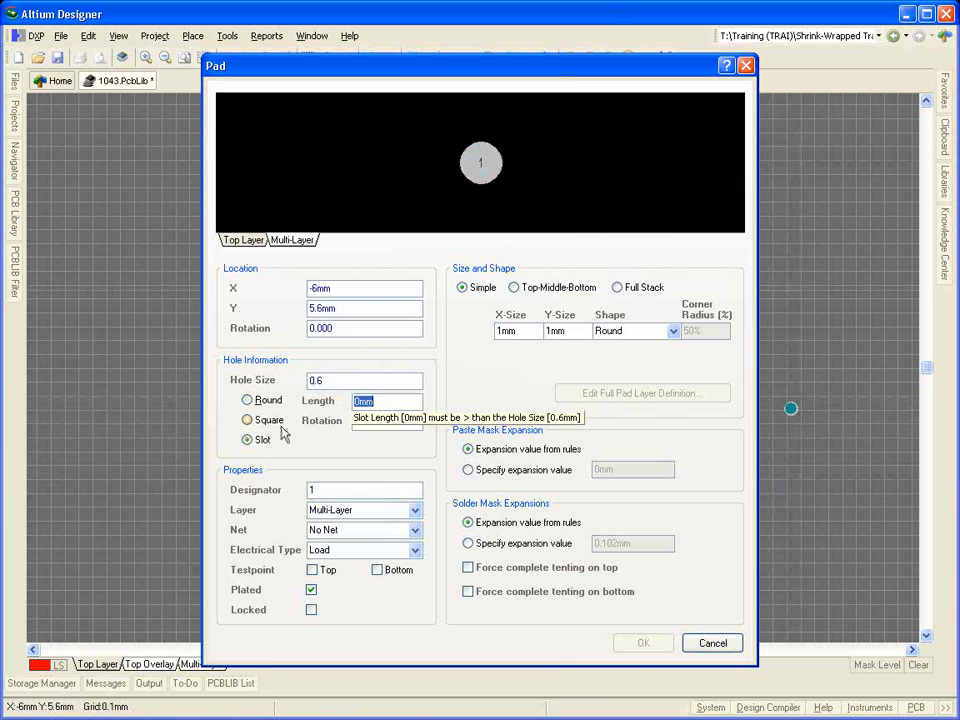
type("1.4")
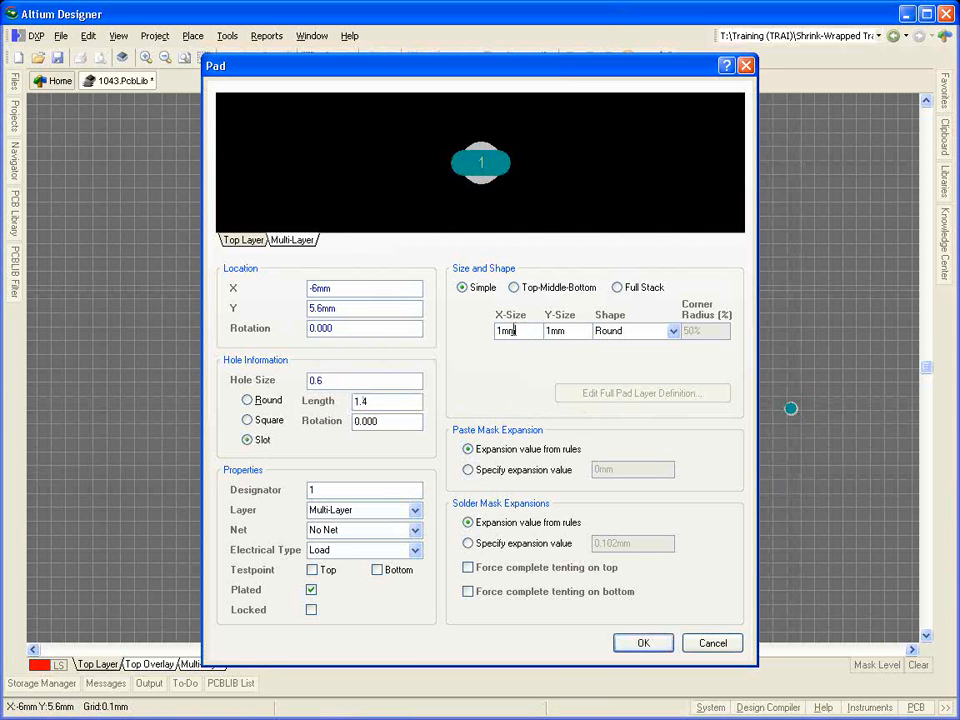
Step: Set the slotted pad's size to 1.6 mm by 0.8 mm and place it beyond the upper row's right end
double_click(508, 330)
type("1.6")
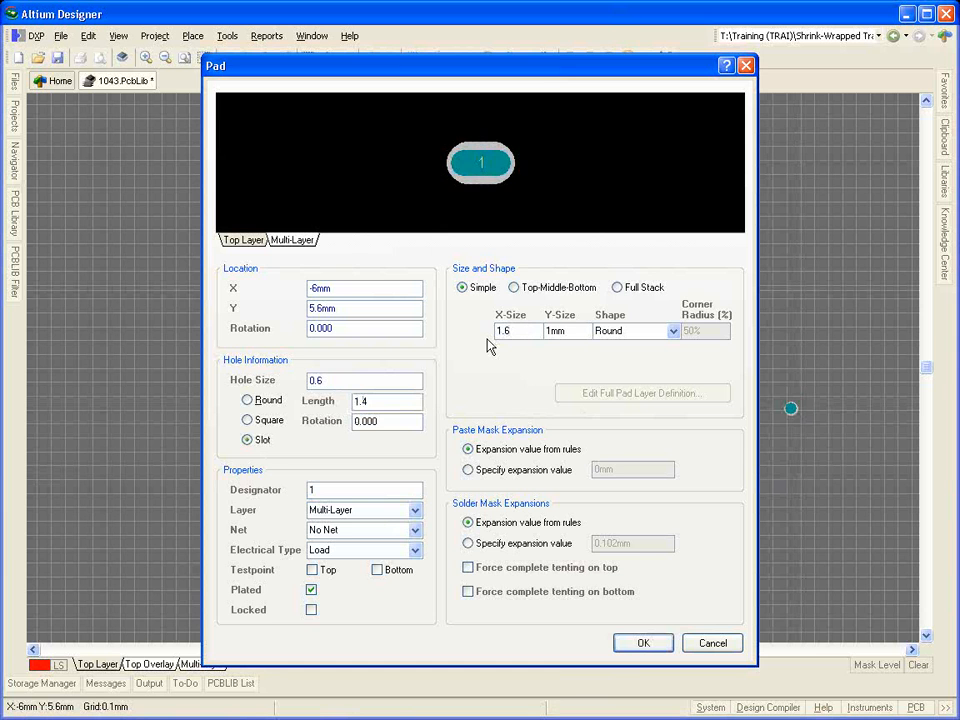
key("Tab")
type("0.6")
key("Return")
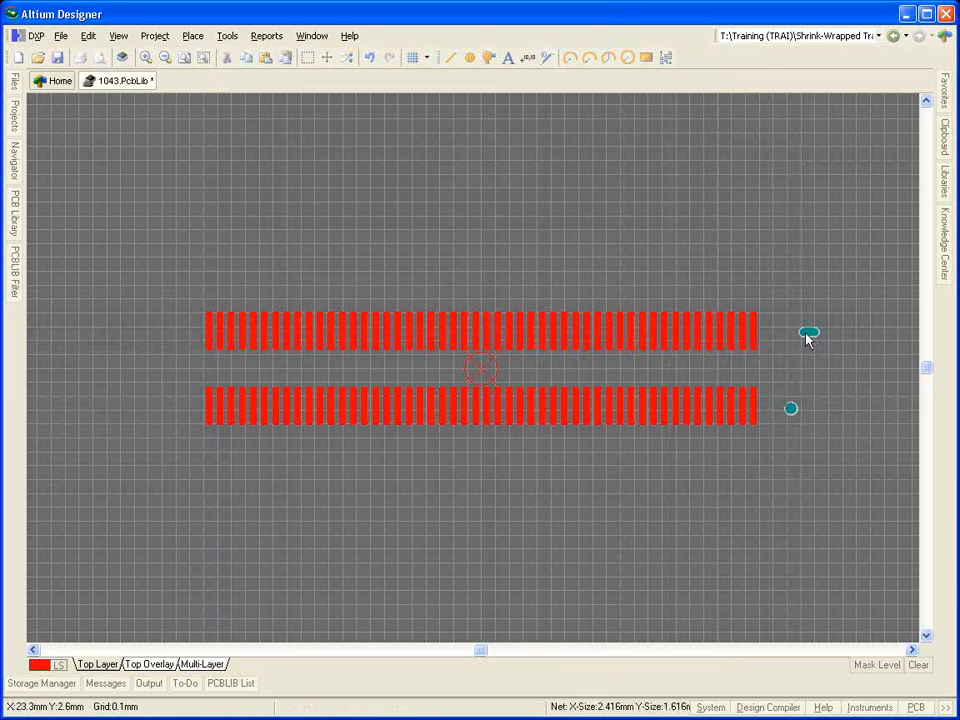
Step: Place the slotted pad at X 22.3 mm, directly above the round pad beyond the upper row's right end
key("Tab")
left_click_drag(397, 288, 295, 290)
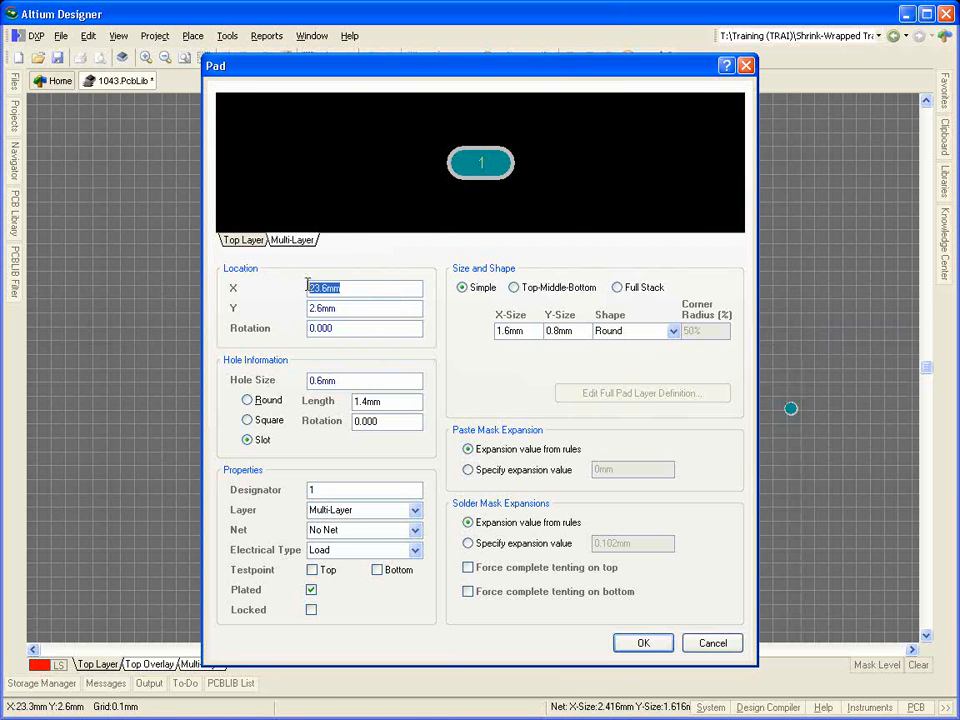
type("22.3")
key("Tab")
type("2")
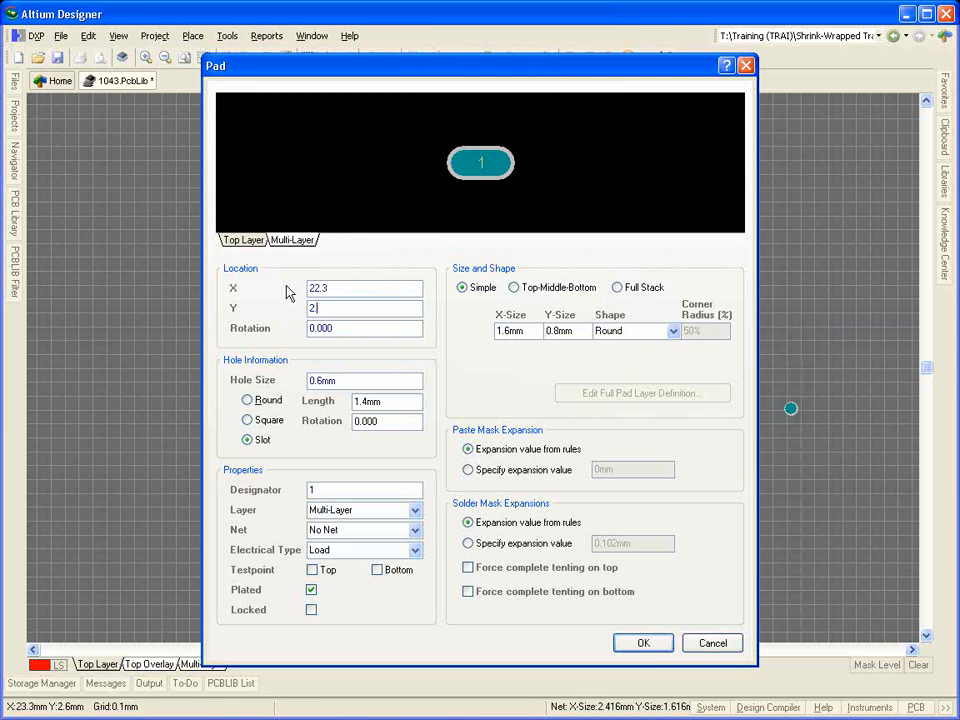
key("Return")
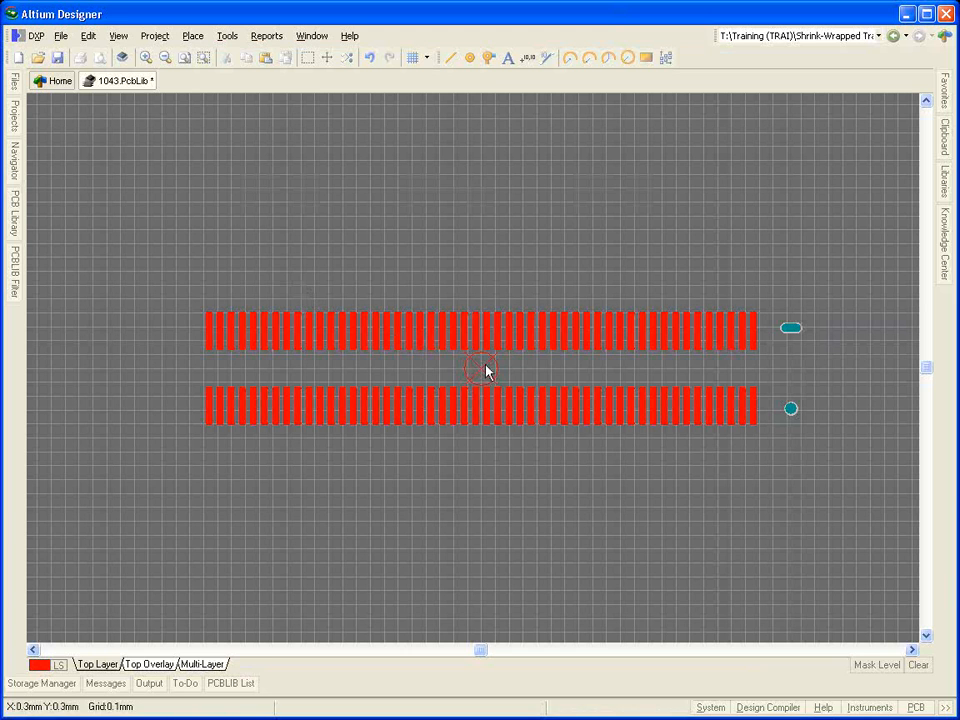
Step: Set the snap grid to 0.5 mm
key("ctrl+g")
type("0.5")
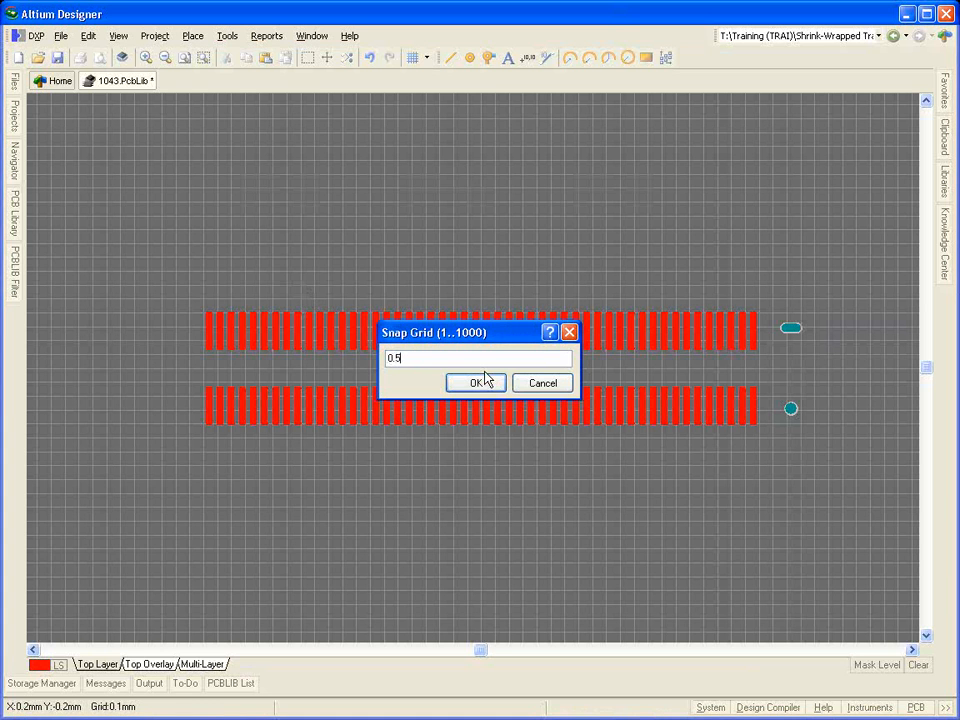
left_click(478, 382)
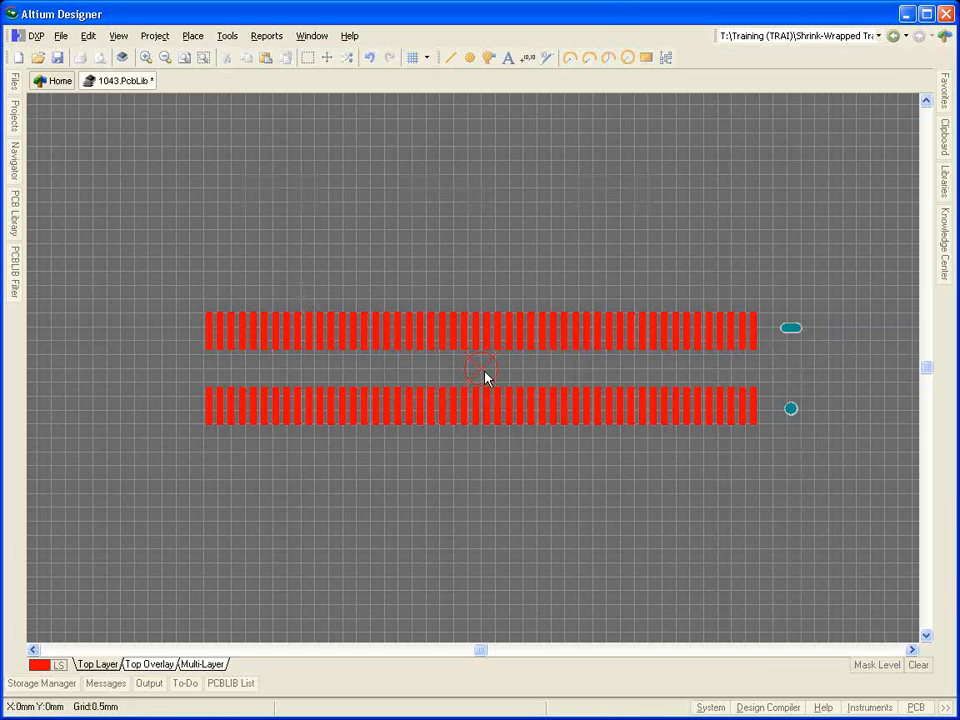
Step: Check the datasheet, then draw the right-end half outline on Top Overlay from X 30 mm, Y 0: 4.5 mm up, across to the pads, and about 1.5 mm down
key("alt+Tab")
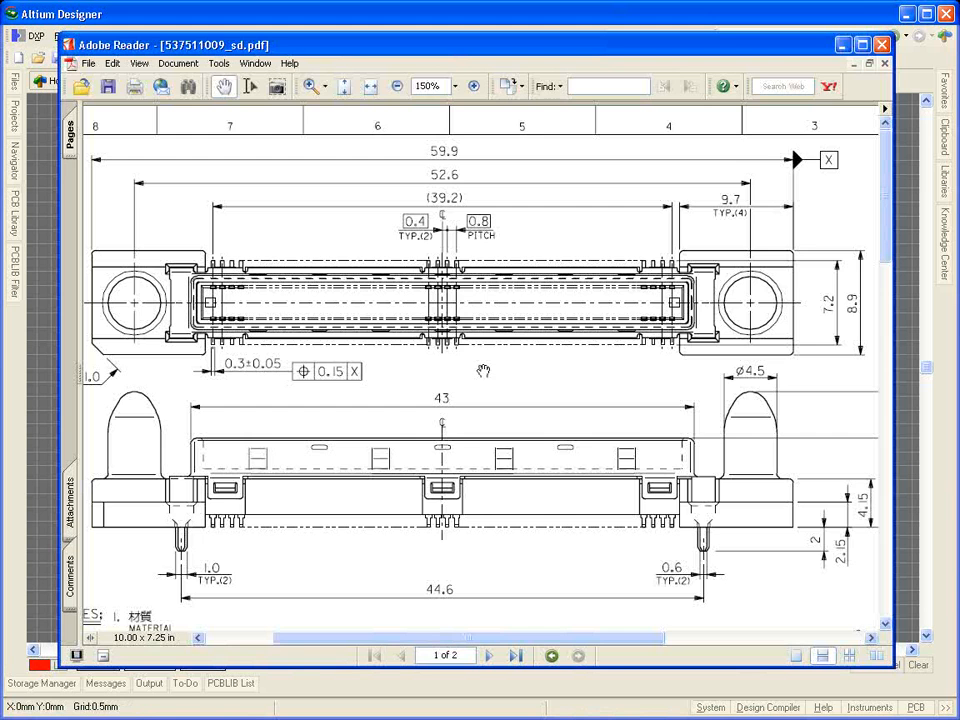
key("alt+Tab")
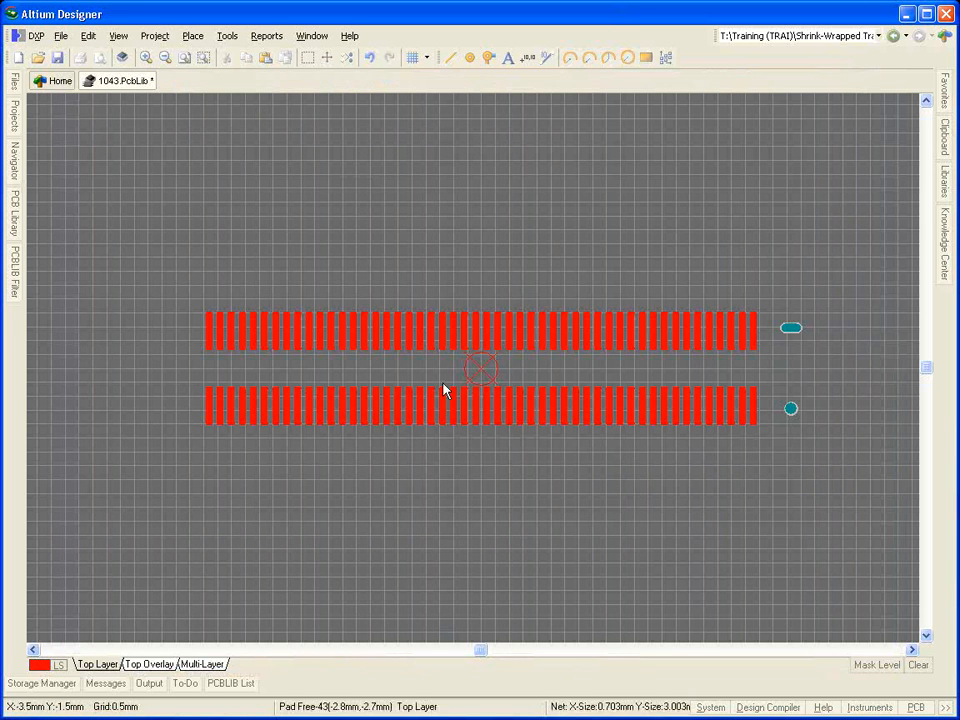
left_click(165, 664)
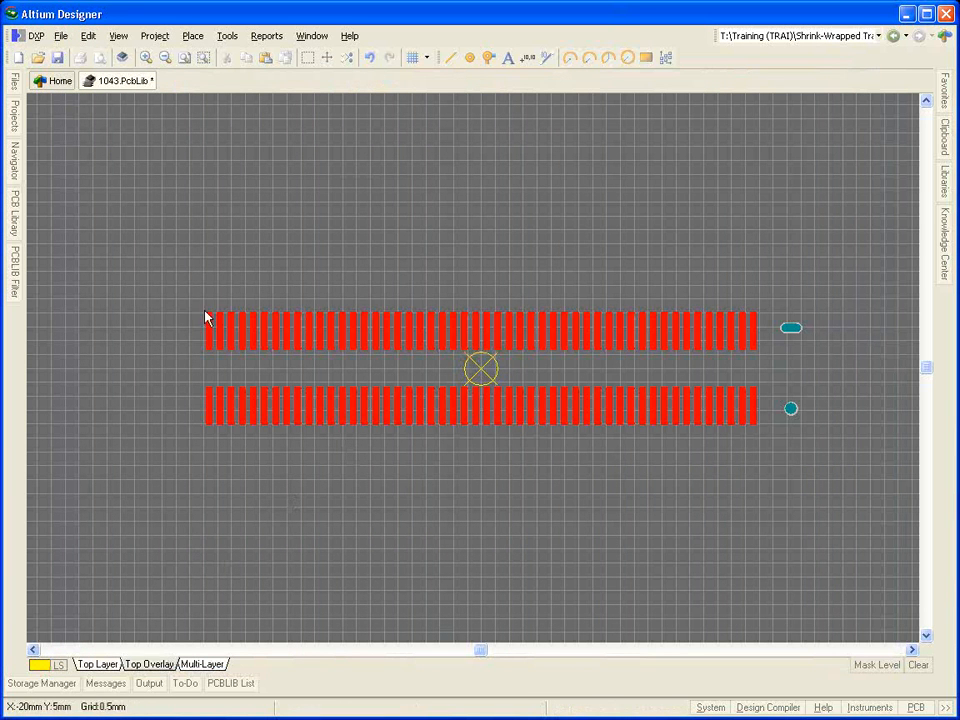
left_click(192, 36)
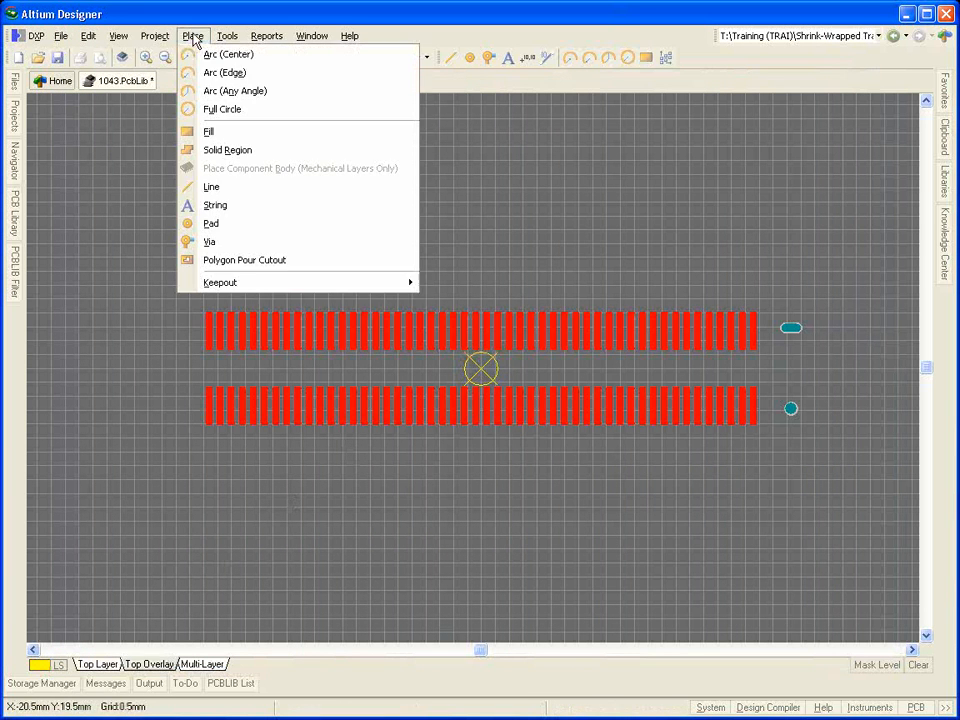
left_click(233, 190)
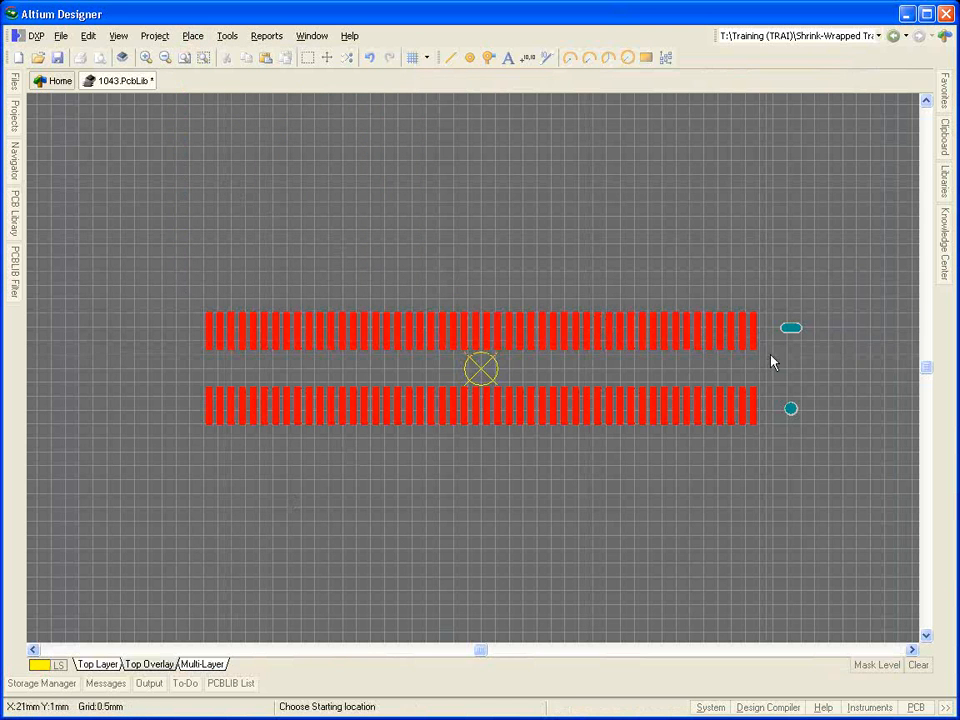
left_click(898, 370)
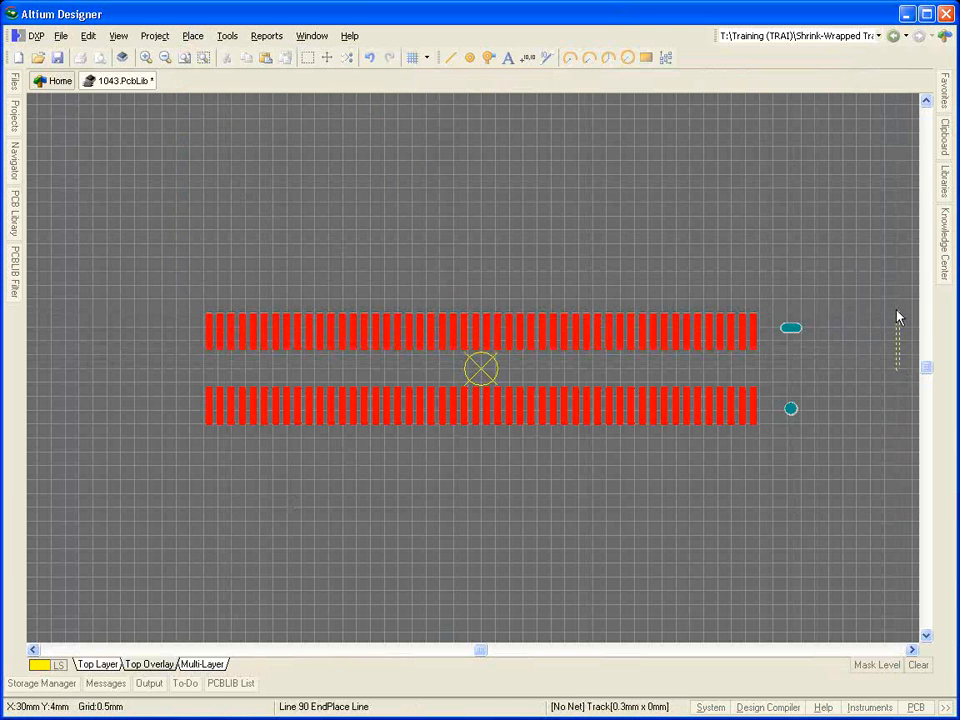
right_click(898, 318)
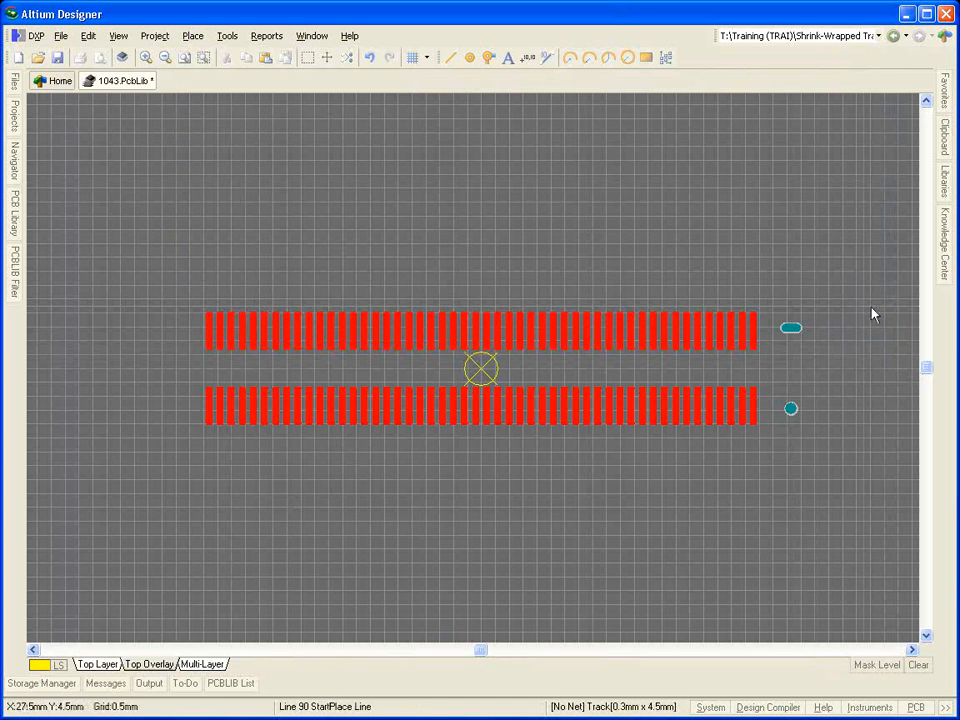
left_click(767, 307)
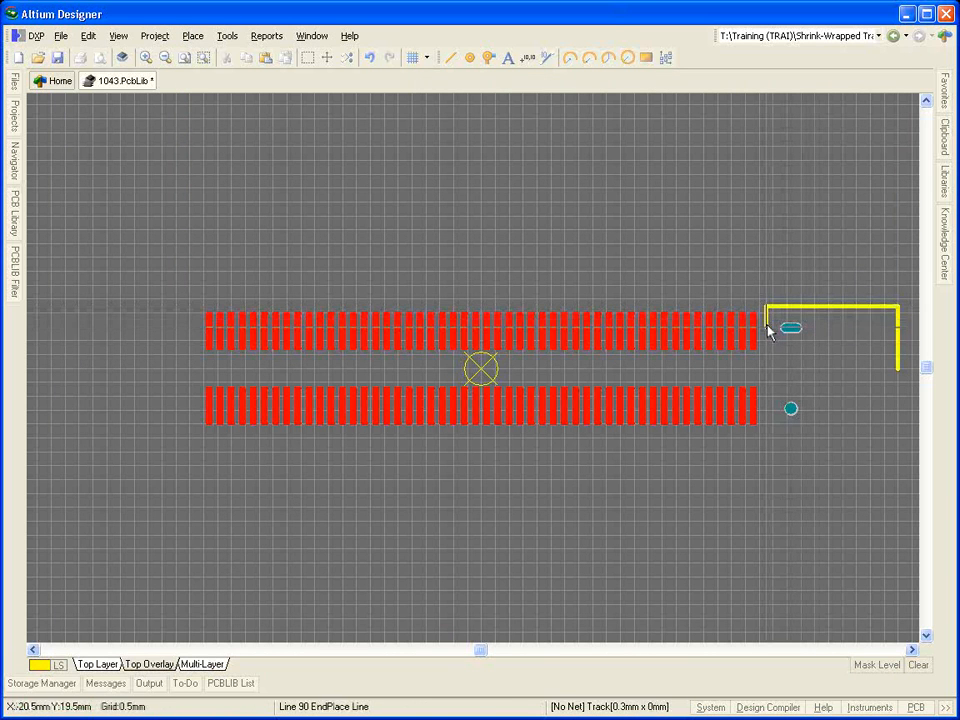
Step: Copy the three outline lines with the origin as reference and paste them flipped vertically at the origin to complete the right-end outline
left_click(766, 318, "shift")
left_click(798, 307, "shift")
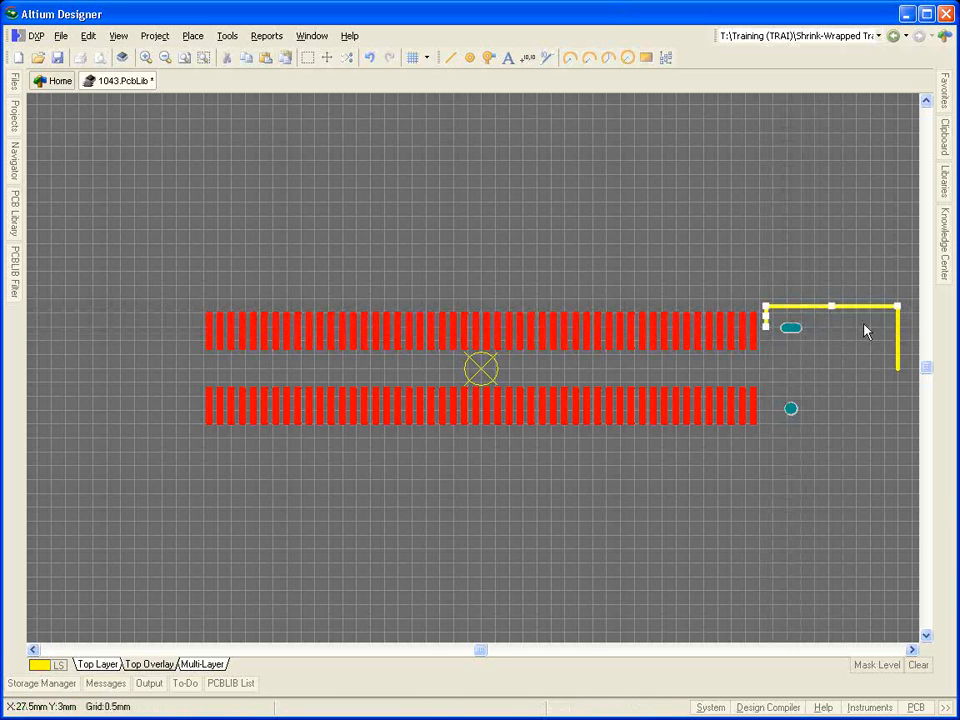
left_click(898, 325, "shift")
key("ctrl+c")
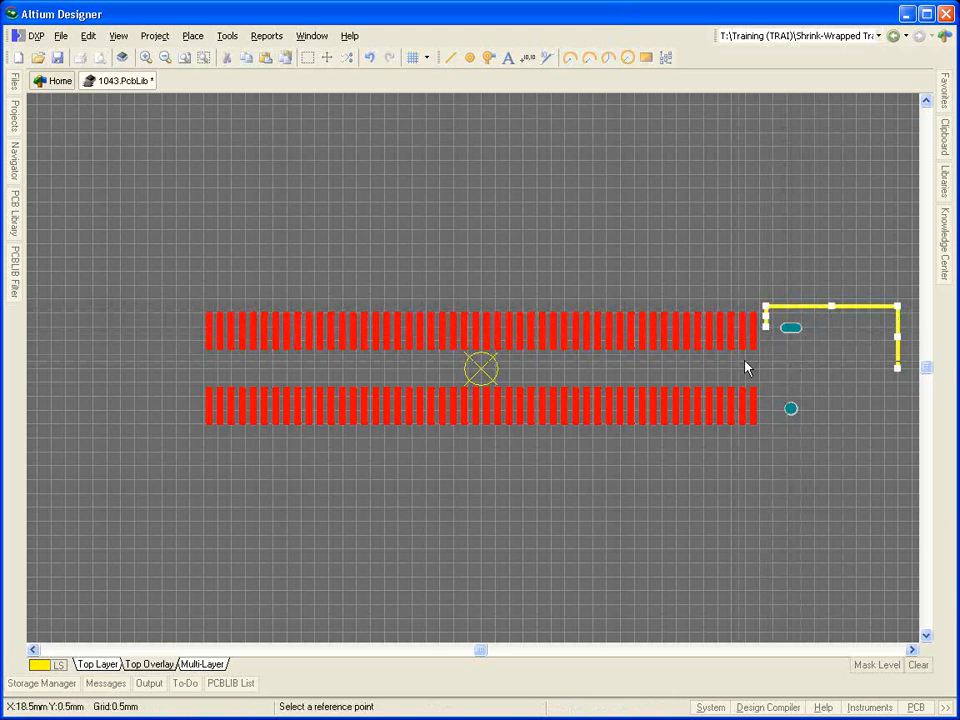
left_click(481, 372)
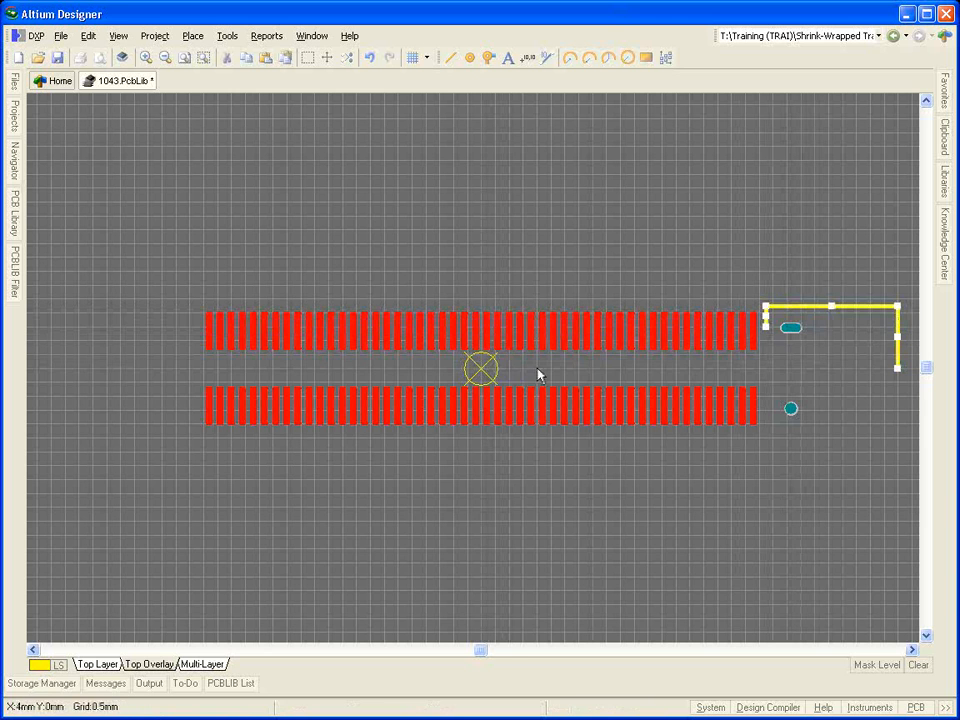
key("ctrl+v")
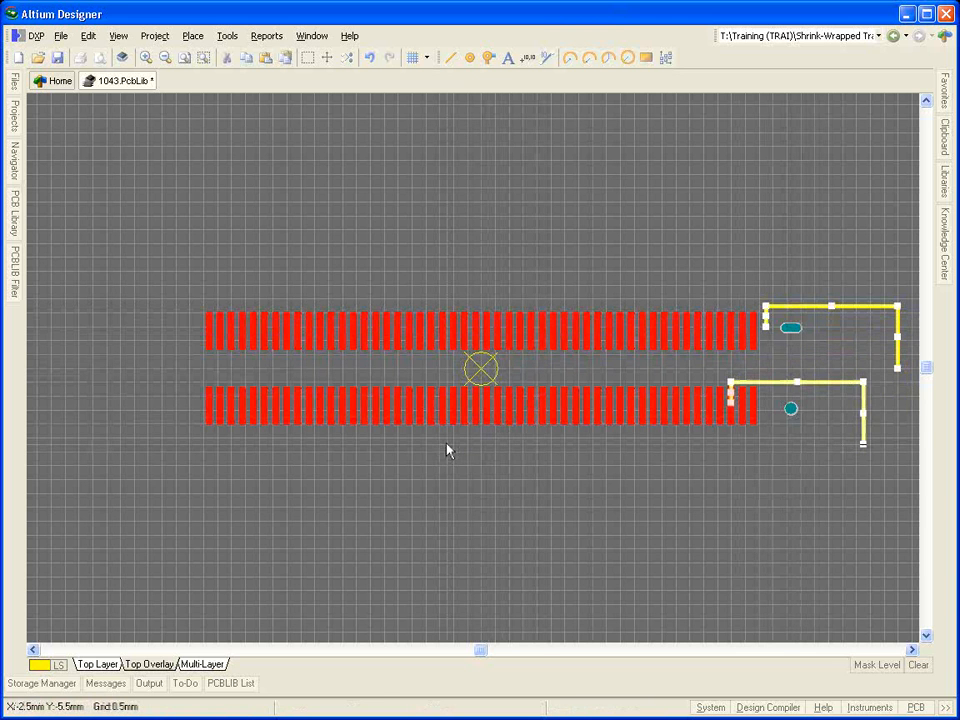
key("y")
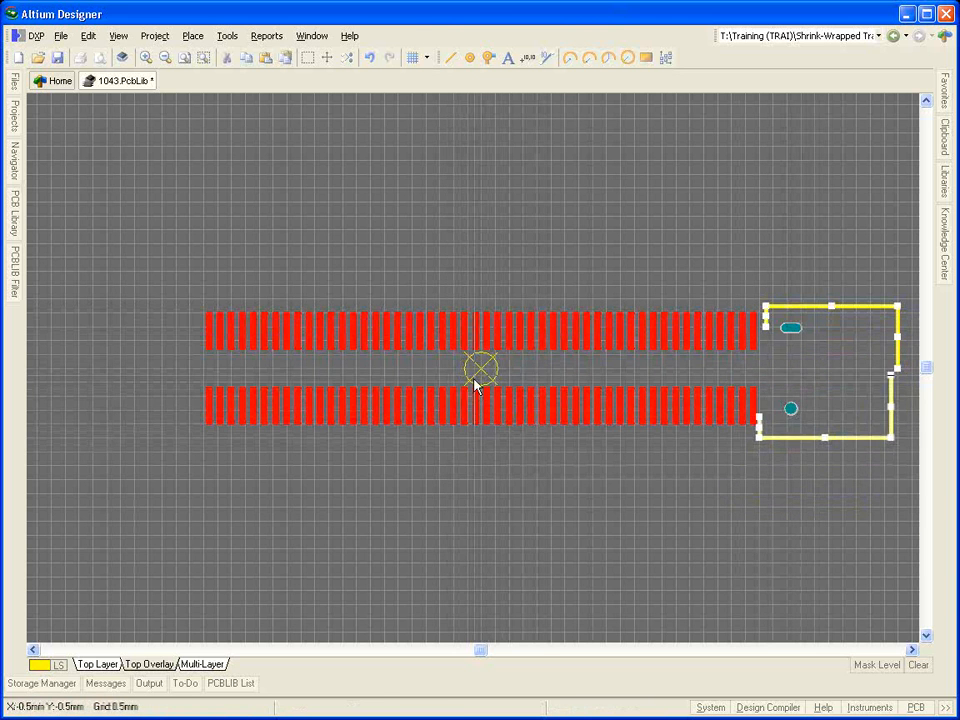
left_click(481, 373)
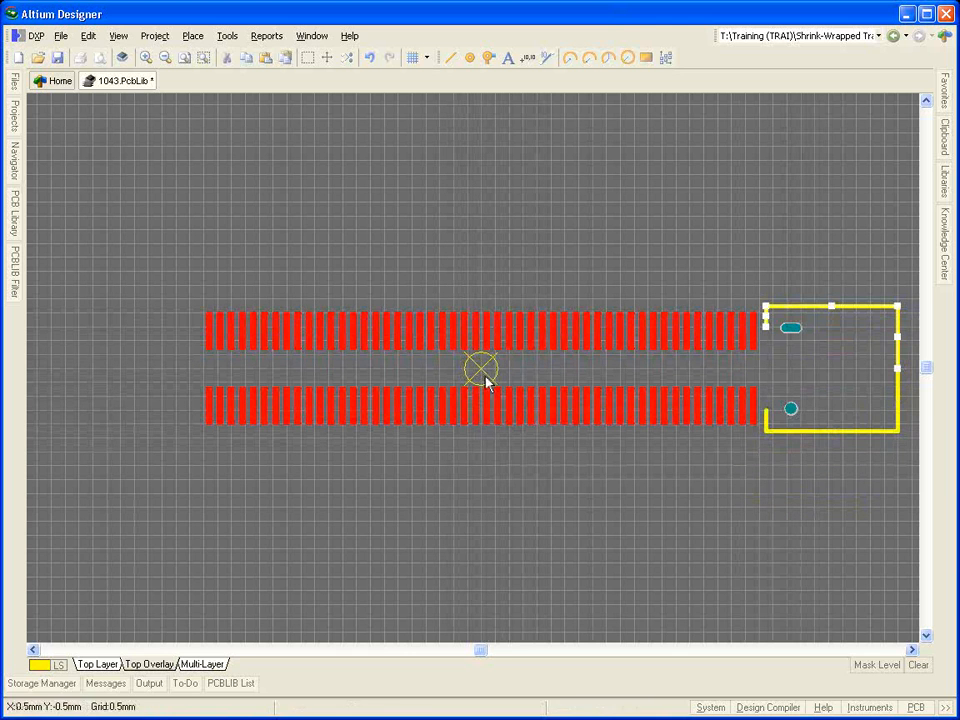
left_click(518, 464)
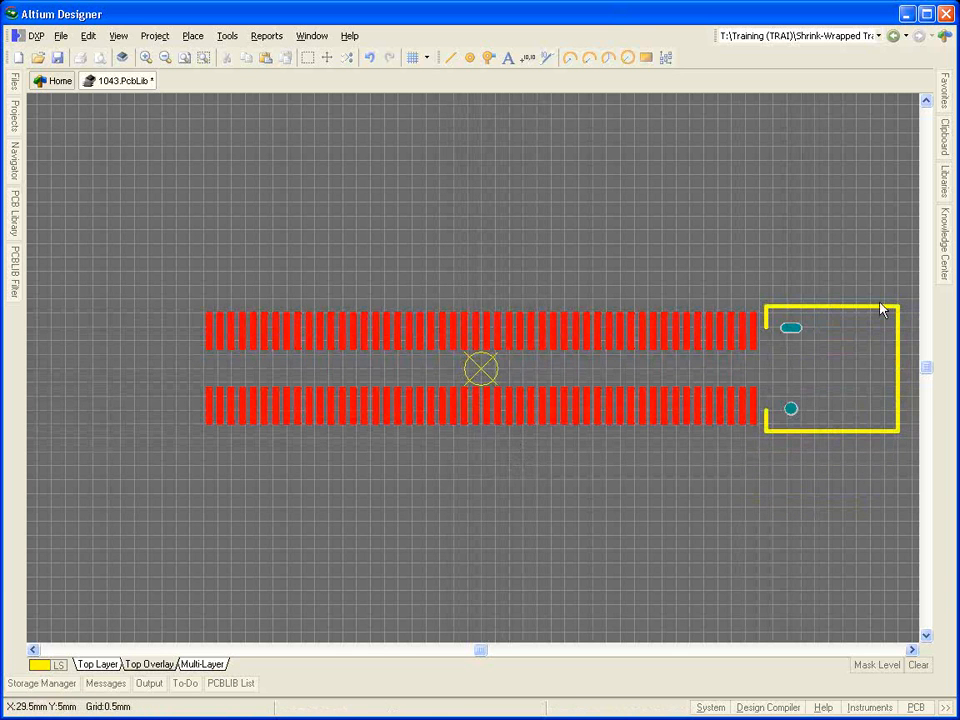
Step: Copy the right-end outline with its two mounting pads, referenced to the origin, and paste them mirrored horizontally at the origin for the left end
left_click_drag(911, 280, 762, 489)
key("ctrl+c")
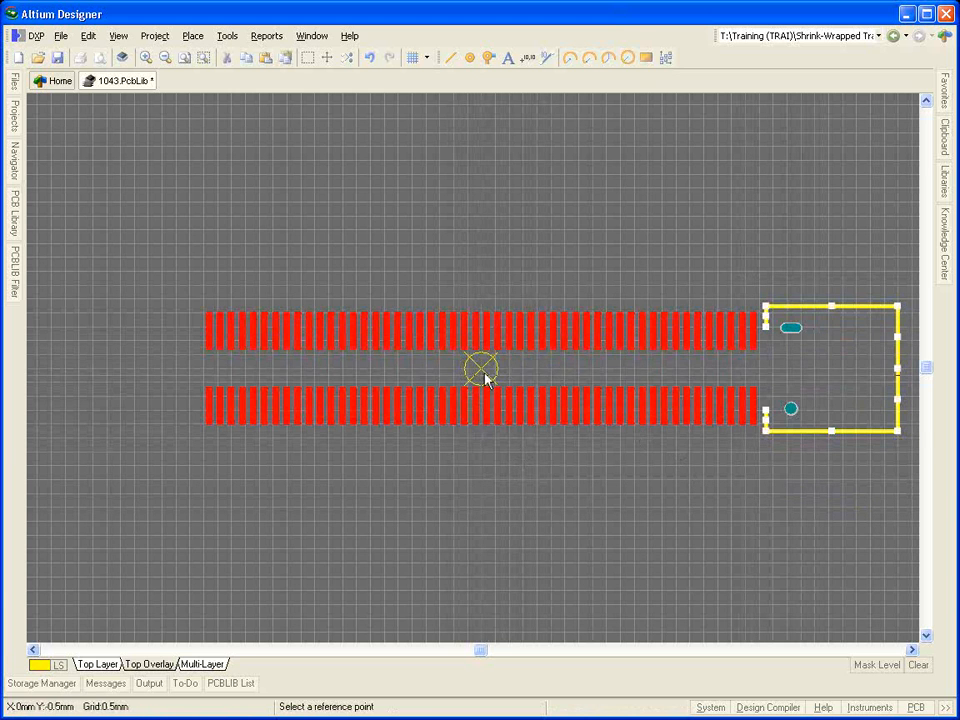
left_click(483, 375)
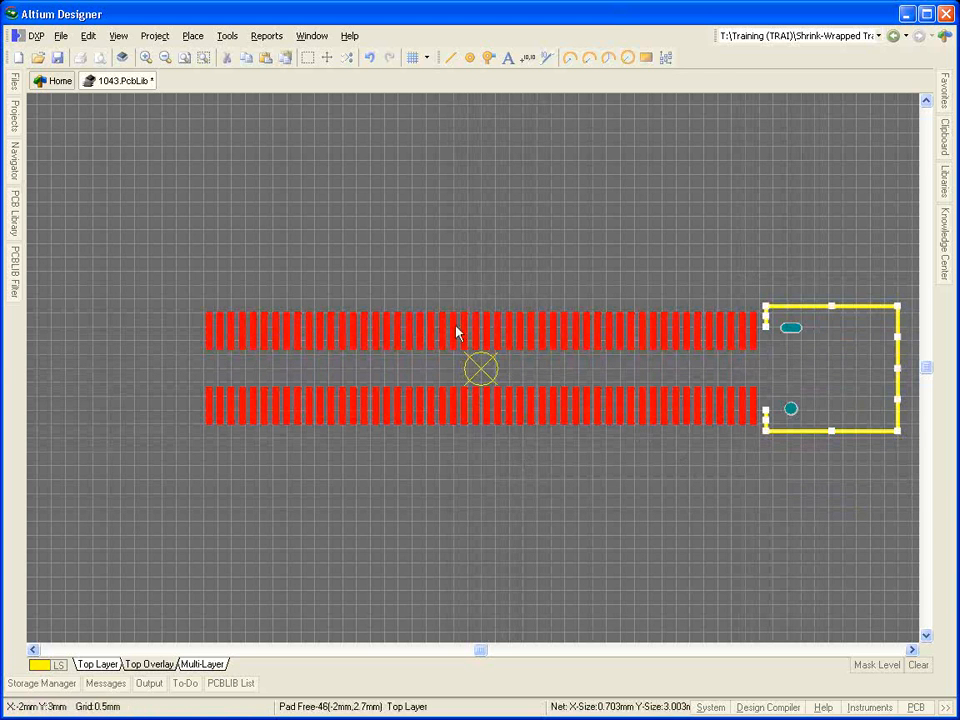
key("ctrl+v")
key("x")
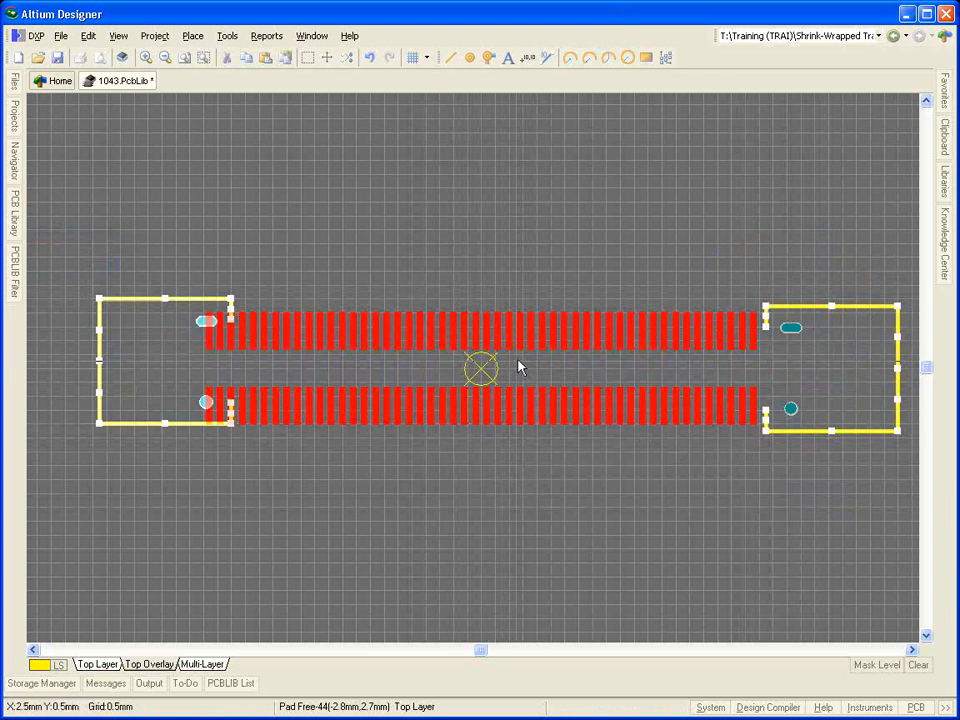
left_click(480, 372)
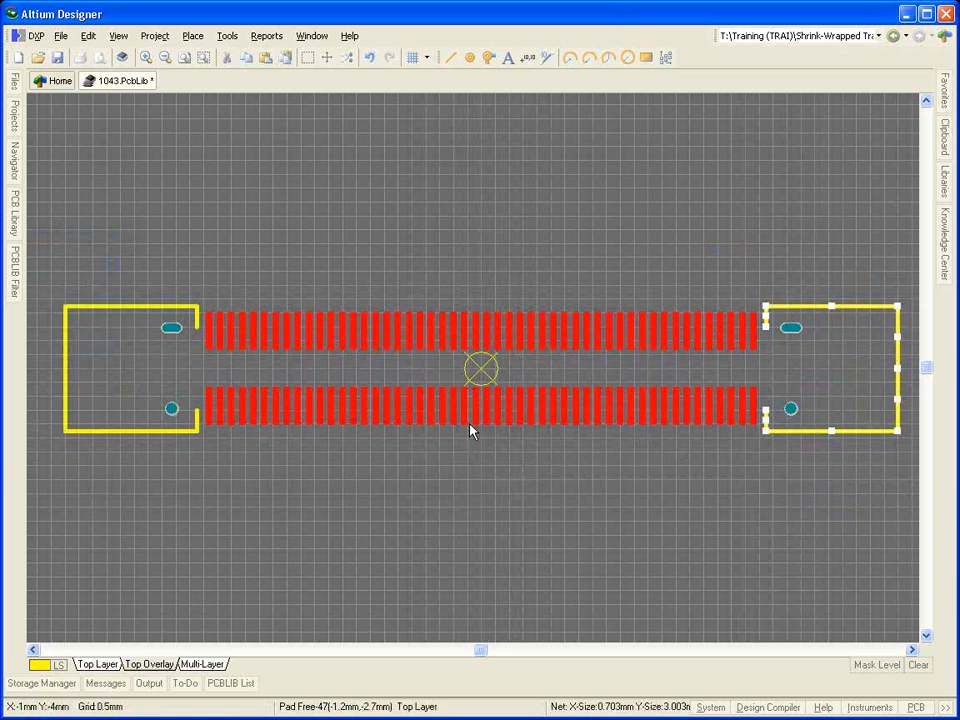
left_click(473, 456)
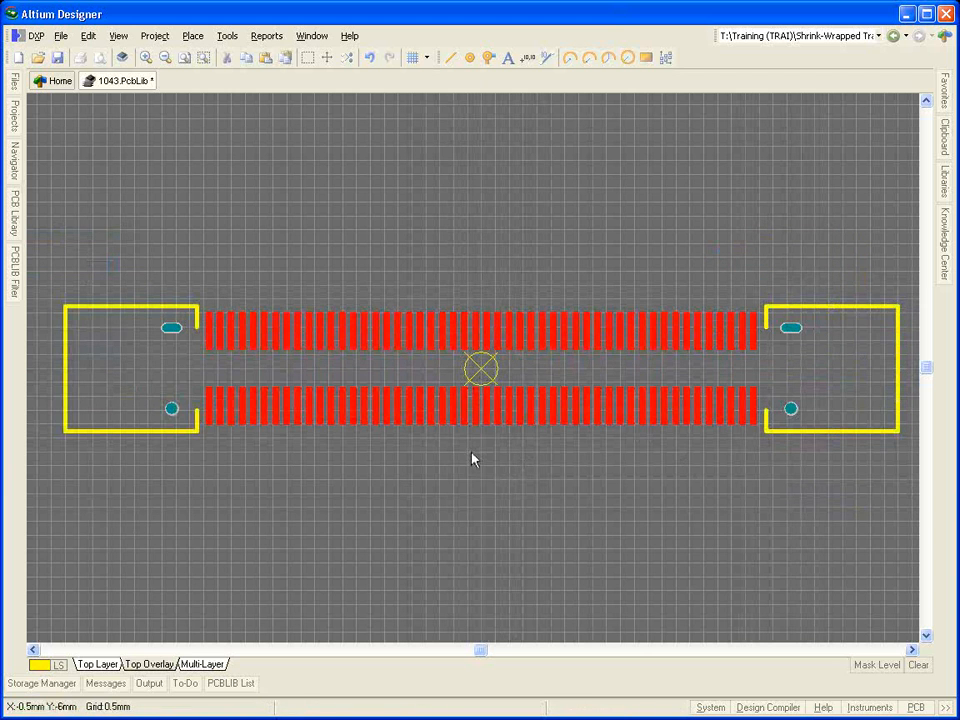
Step: Chamfer the lower-left corner of the left-end outline by about 1.5 mm
left_click(66, 438)
left_click(70, 401)
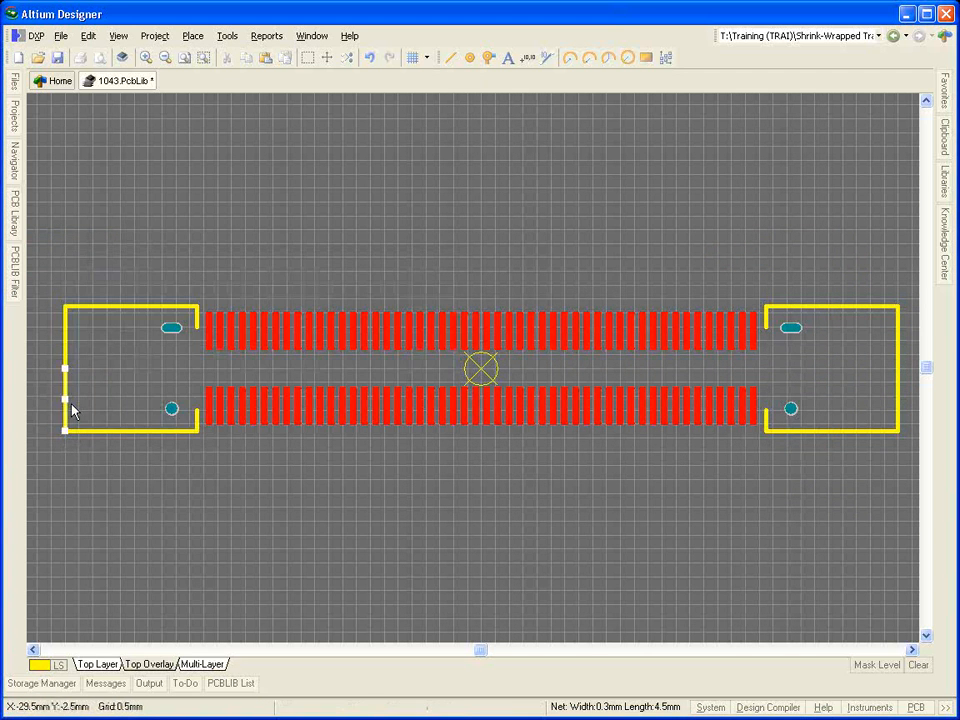
left_click_drag(64, 431, 77, 420)
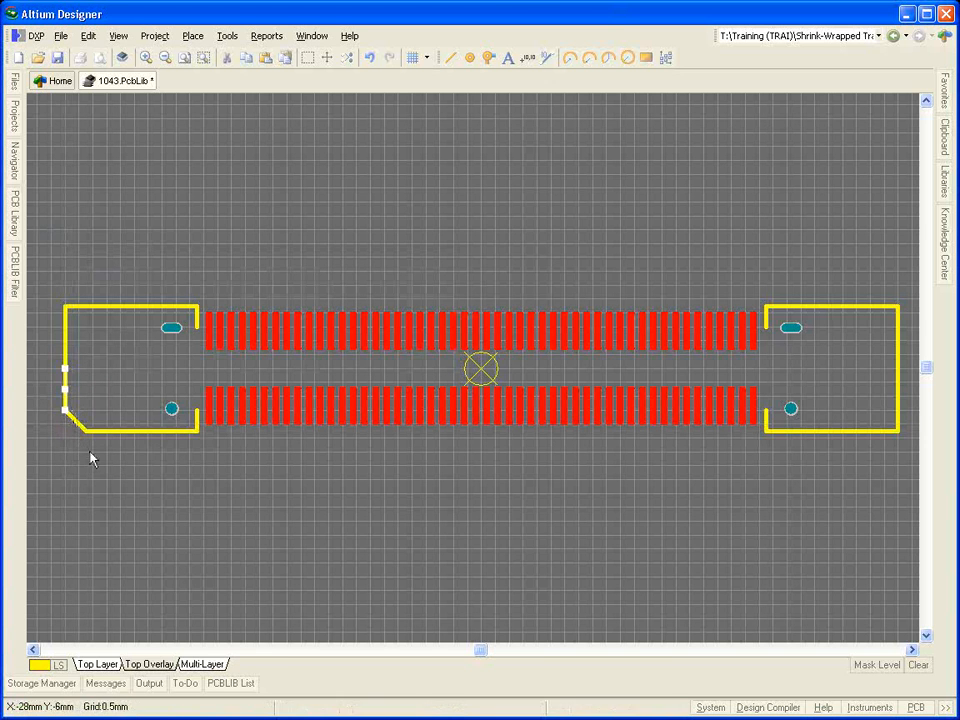
Step: Rename the component PCBCOMPONENT_1 as Docking_Plug and save the library
mouse_move(19, 218)
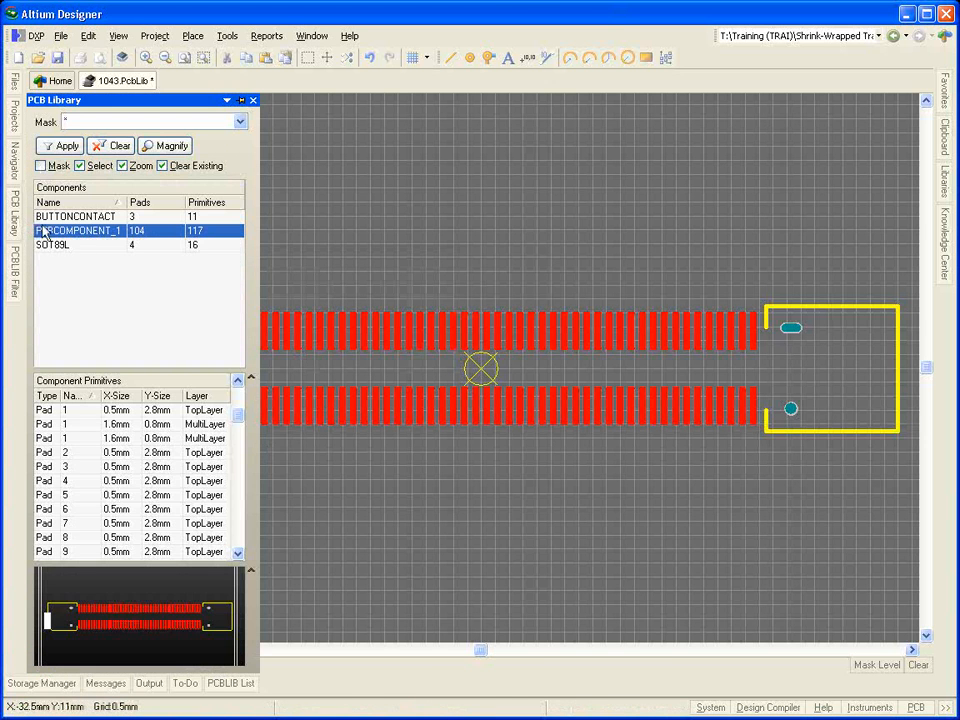
double_click(96, 232)
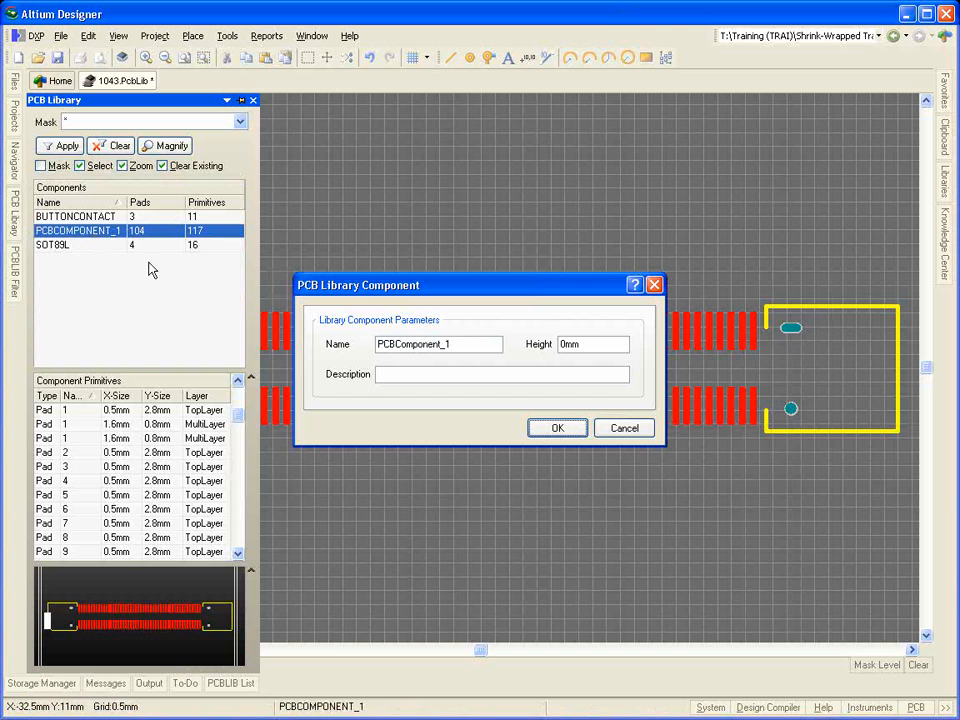
double_click(435, 346)
type("Docking_Pl")
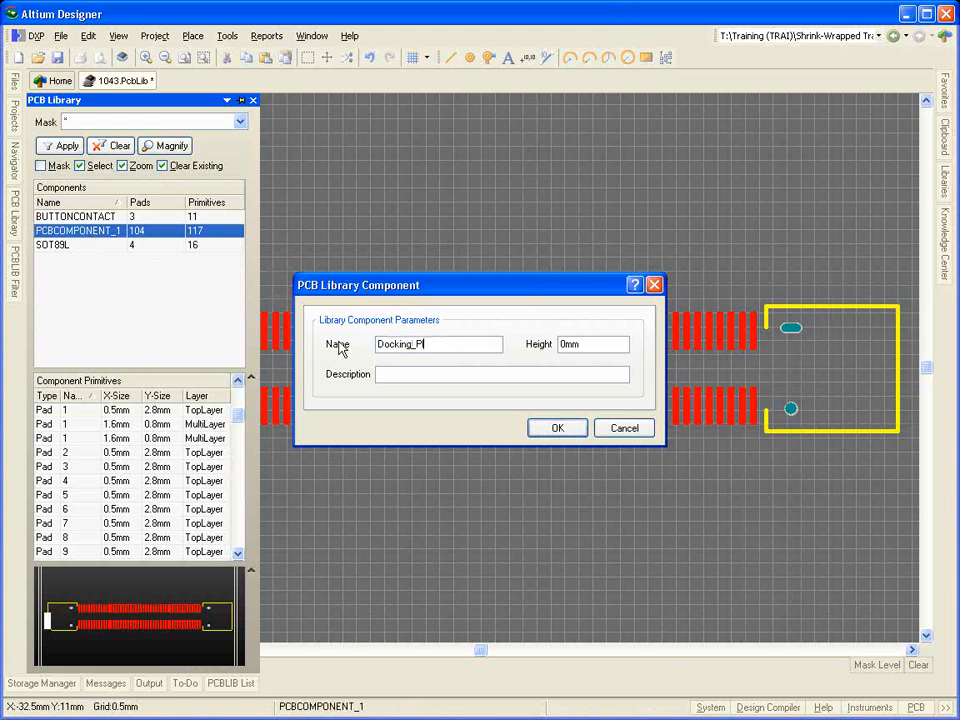
type("ug")
key("Return")
left_click(57, 57)
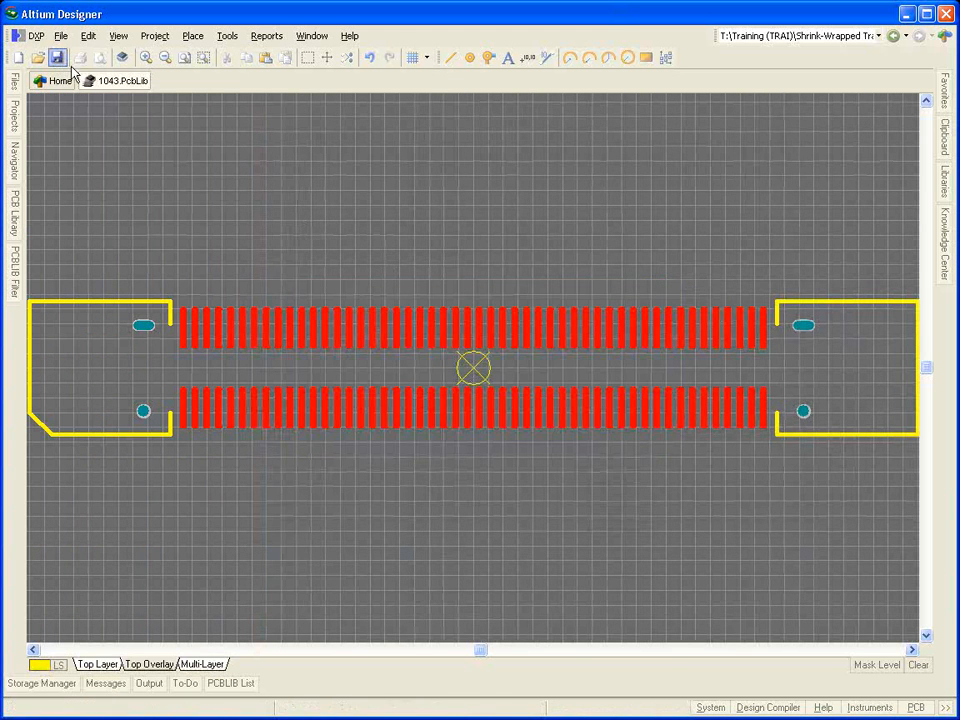
Step: Switch to the file explorer and open the IPC-7352 Discrete folder under Library\Pcb\IPC-7350 Series in the Altium Designer 6 folder
key("alt+Tab")
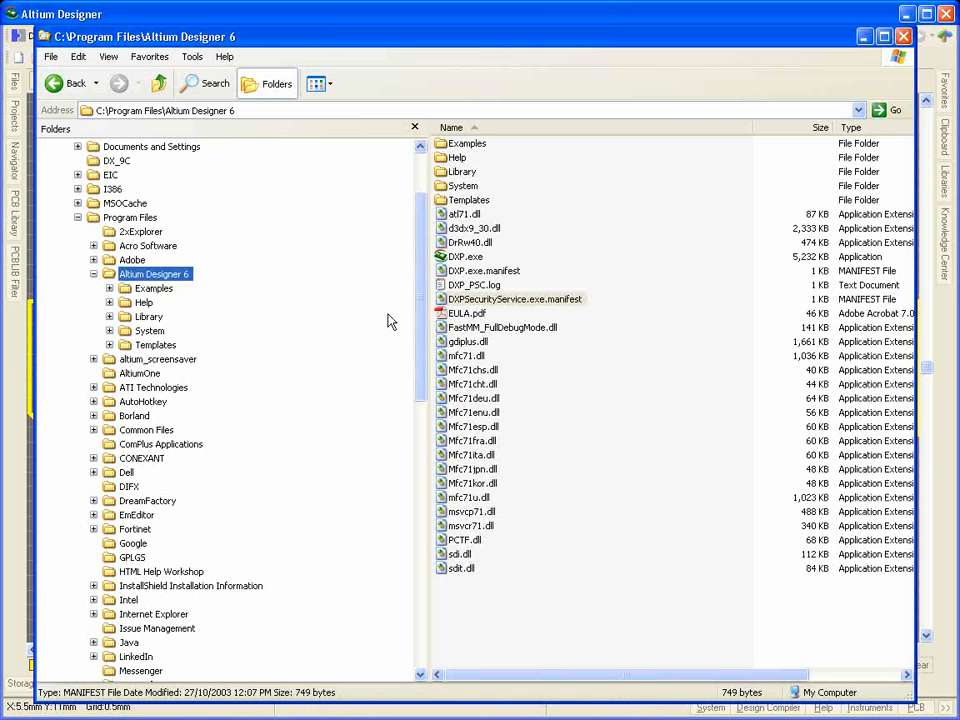
left_click(110, 316)
scroll(200, 400, "down", 9)
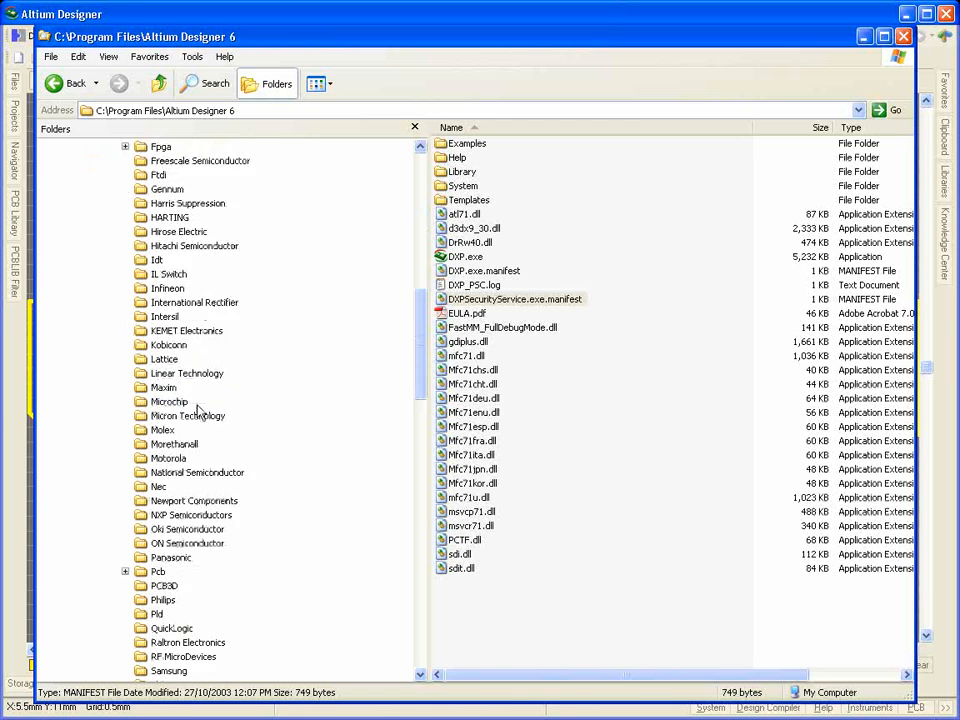
scroll(190, 411, "down", 4)
left_click(125, 401)
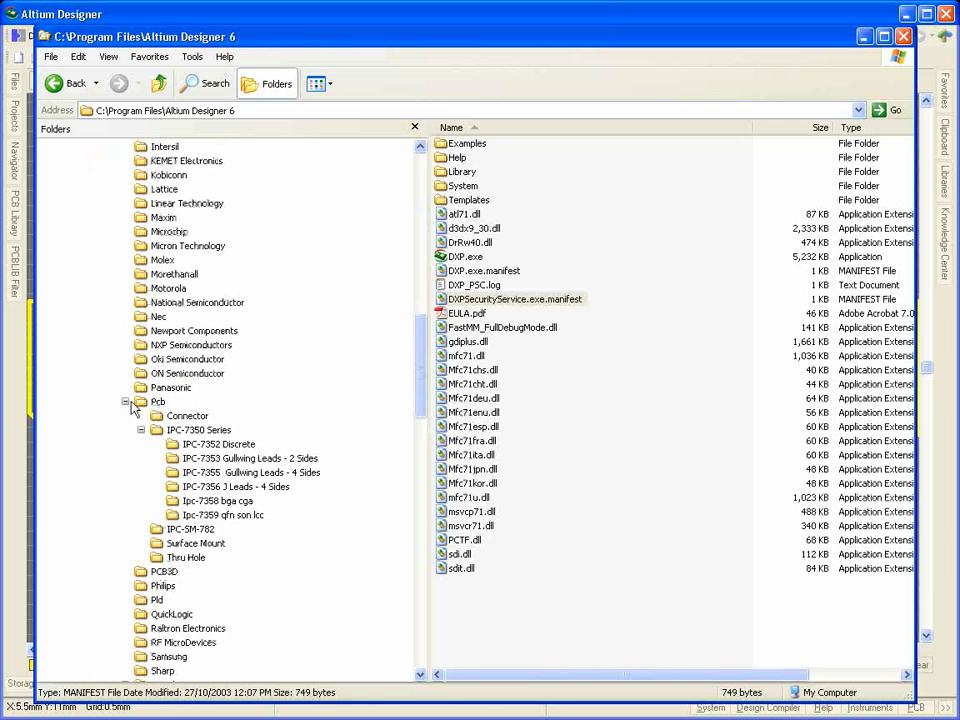
left_click(182, 430)
left_click(220, 446)
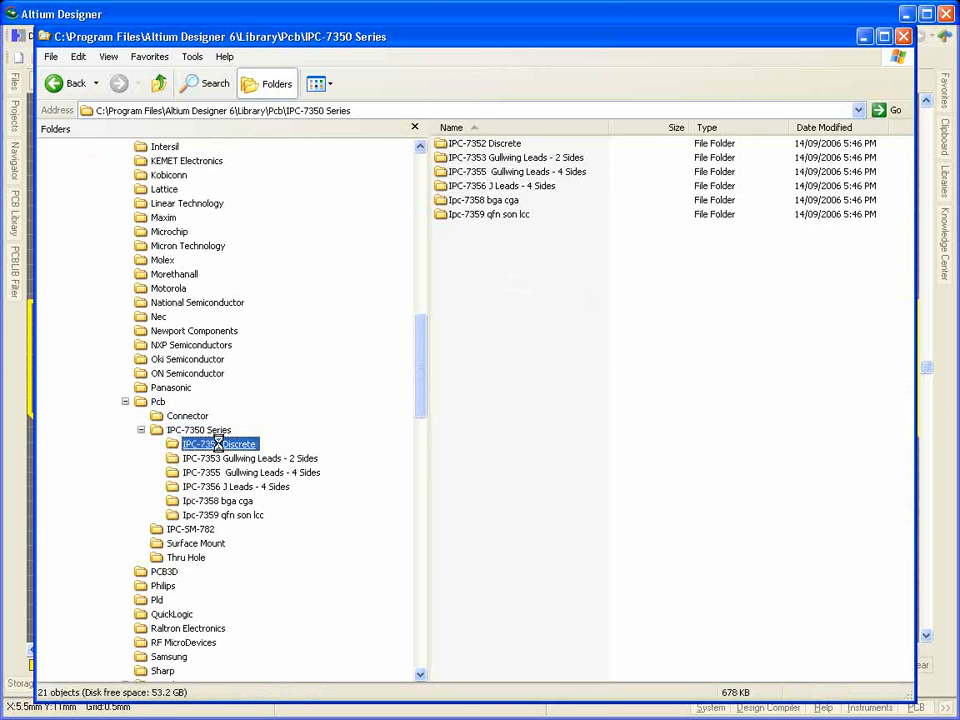
Step: Browse the IPC-7353 Gullwing Leads - 2 Sides, IPC-7355 Gullwing Leads - 4 Sides and IPC-7356 J Leads - 4 Sides library folders
left_click(218, 458)
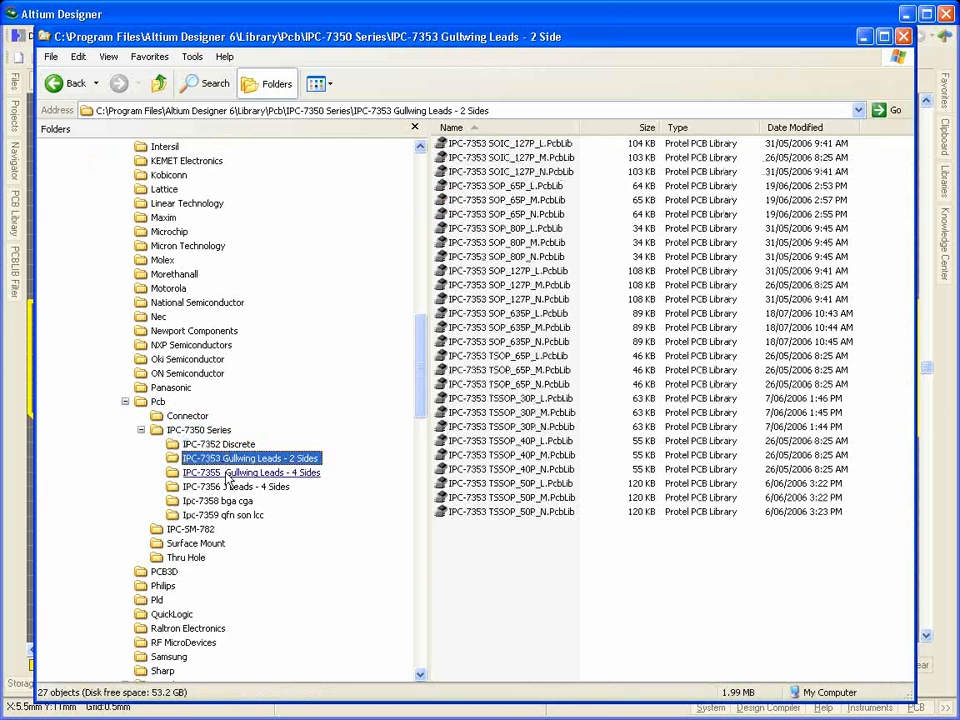
left_click(228, 474)
left_click(230, 487)
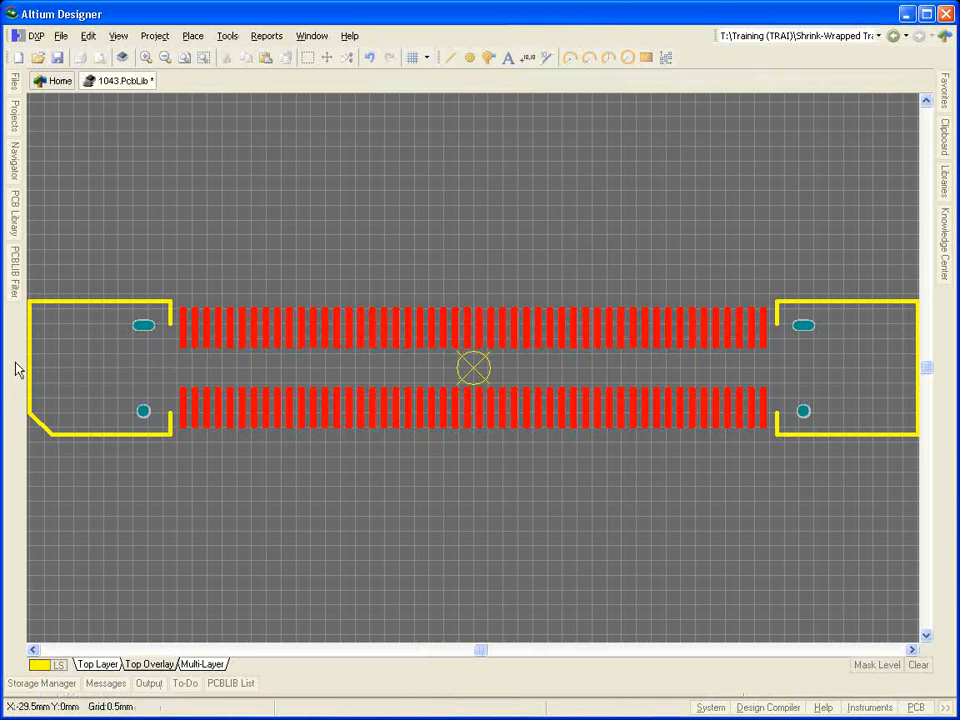
Step: In Altium Designer, start the Component Wizard, look through its component patterns from Capacitors to Leadless Chip Carriers (LCC), and cancel the wizard
left_click(227, 36)
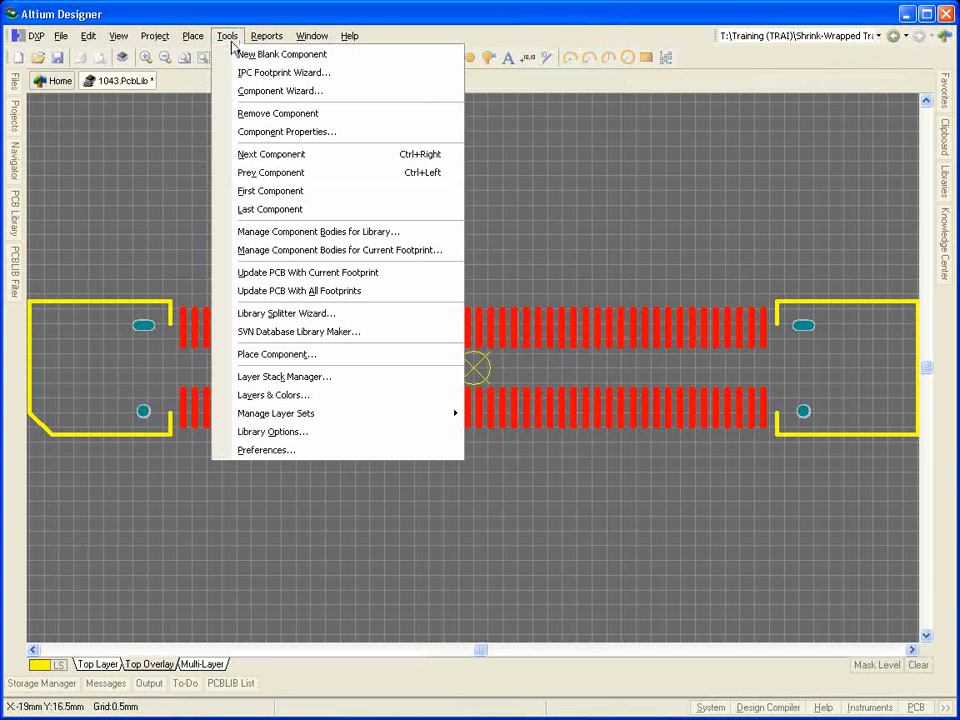
left_click(371, 92)
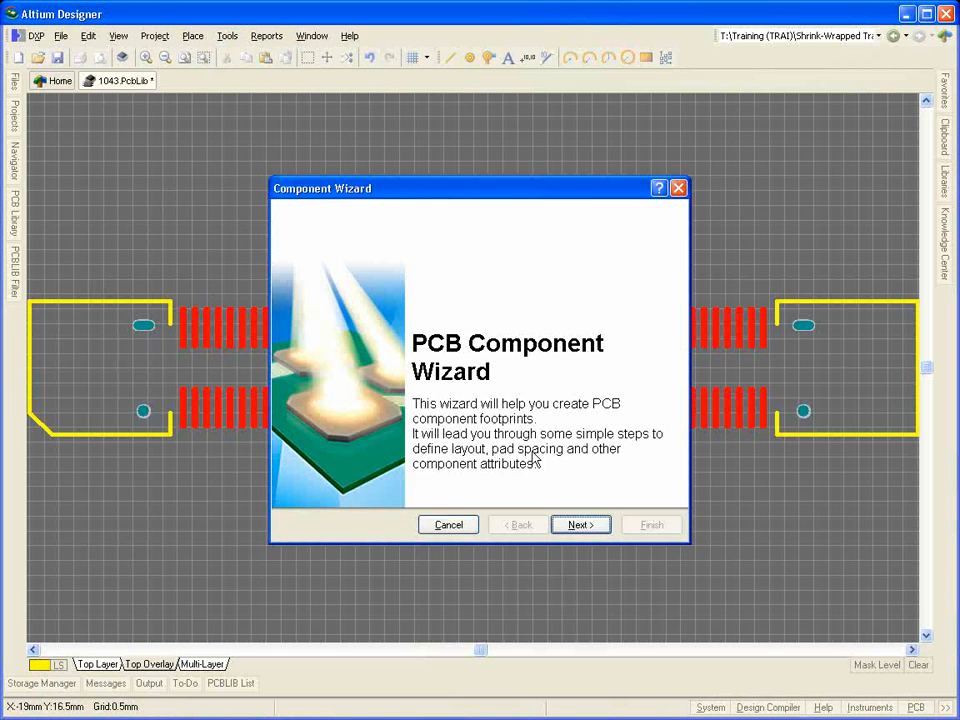
left_click(590, 528)
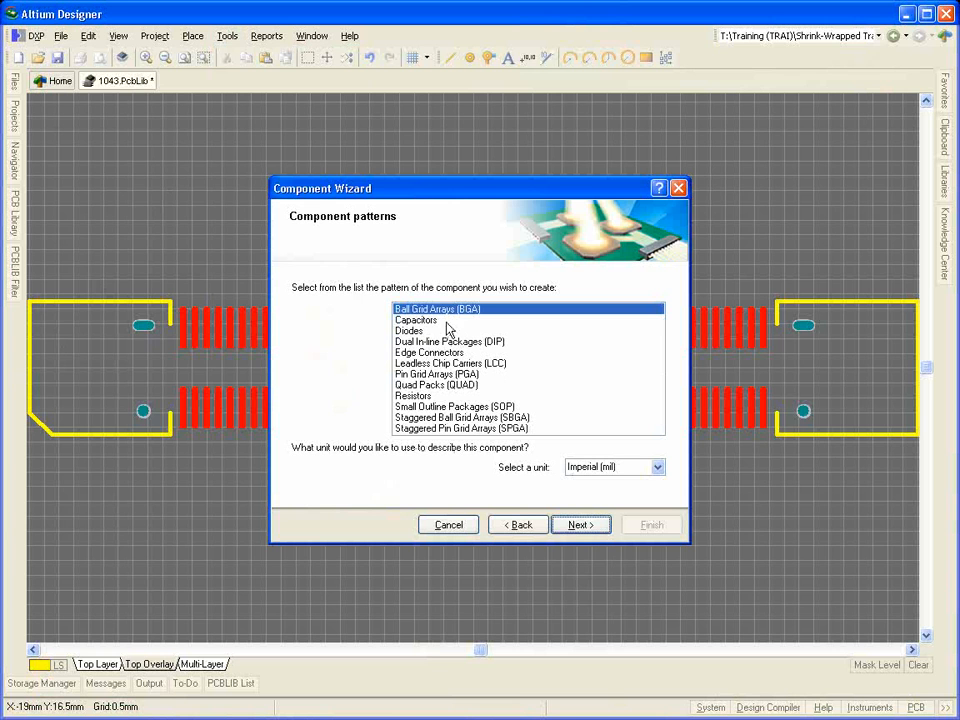
left_click(450, 321)
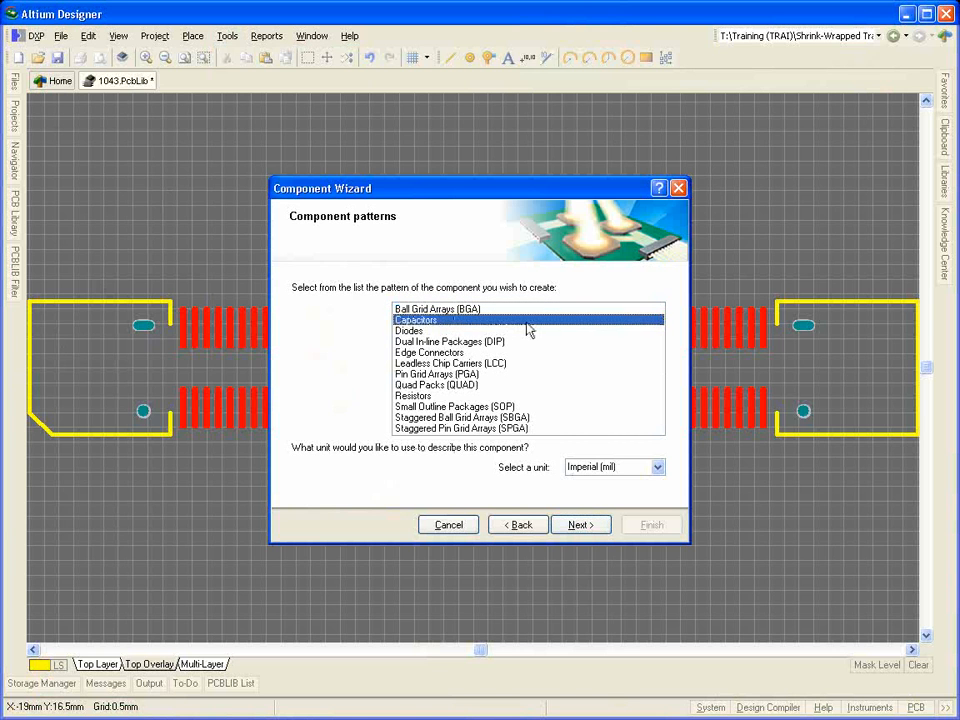
left_click(541, 331)
key("Down")
key("Down")
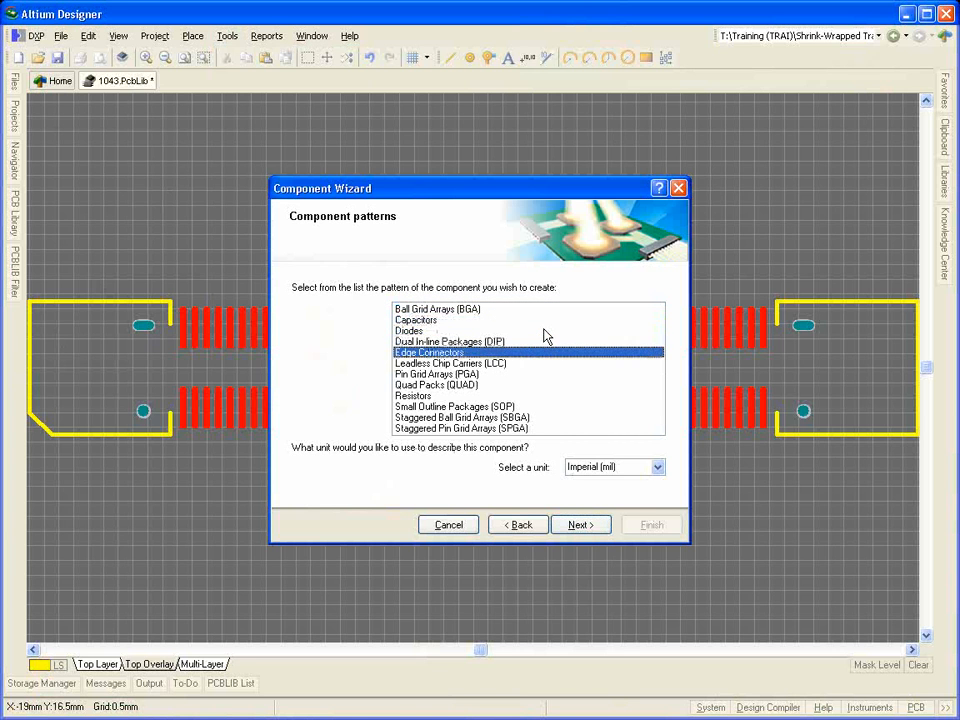
key("Down")
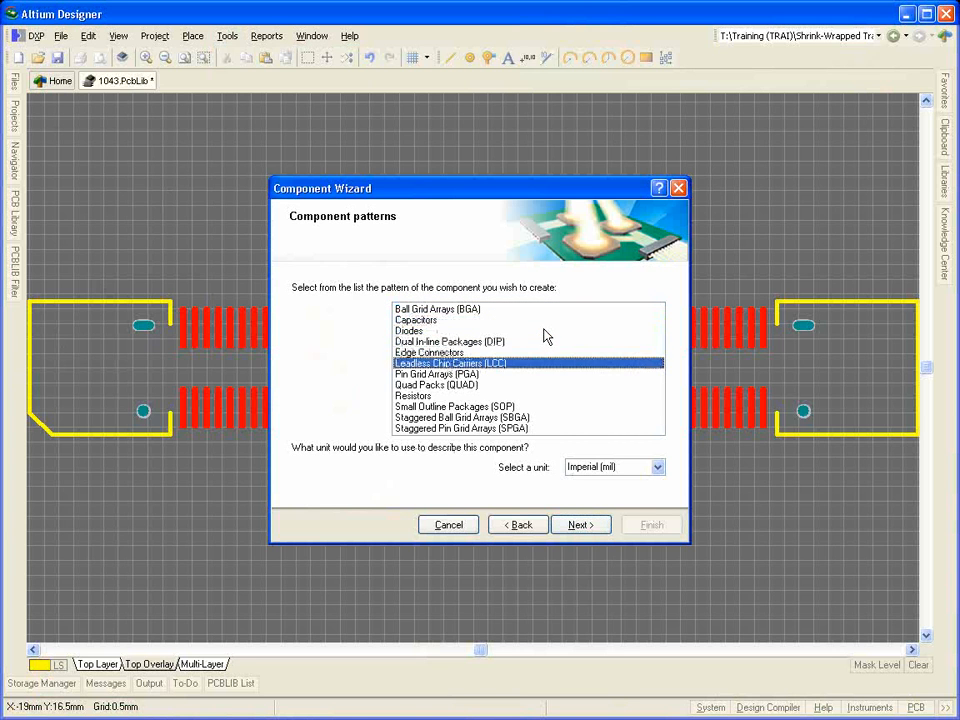
left_click(470, 521)
Step: Start the IPC Footprint Wizard, review the footprint types, keep BGA (Ball Grid Array) and proceed to its package dimensions
left_click(226, 36)
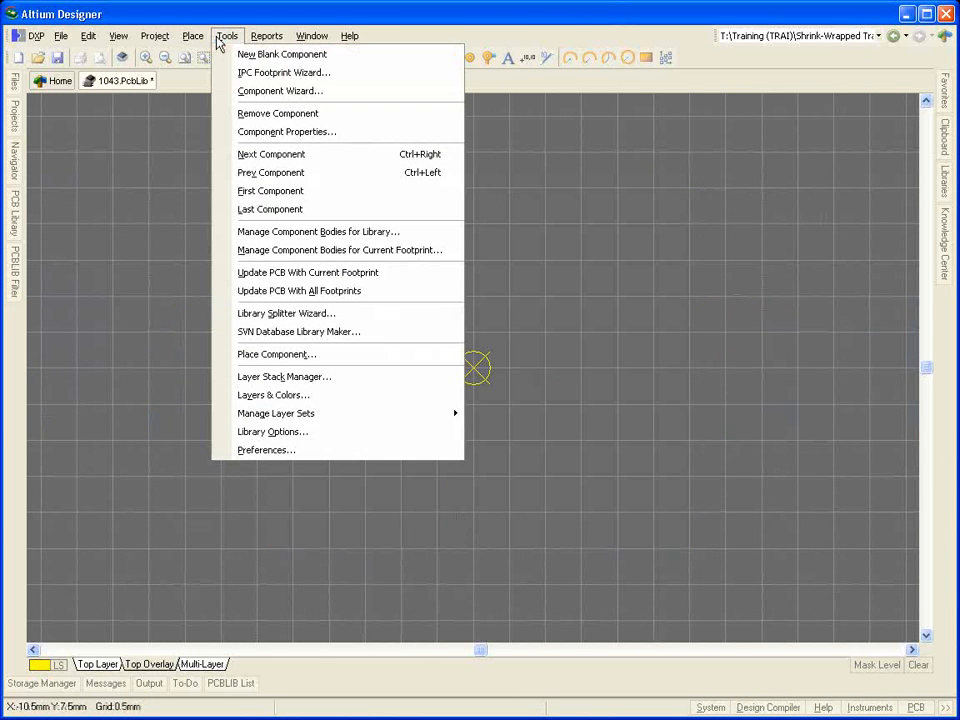
left_click(334, 73)
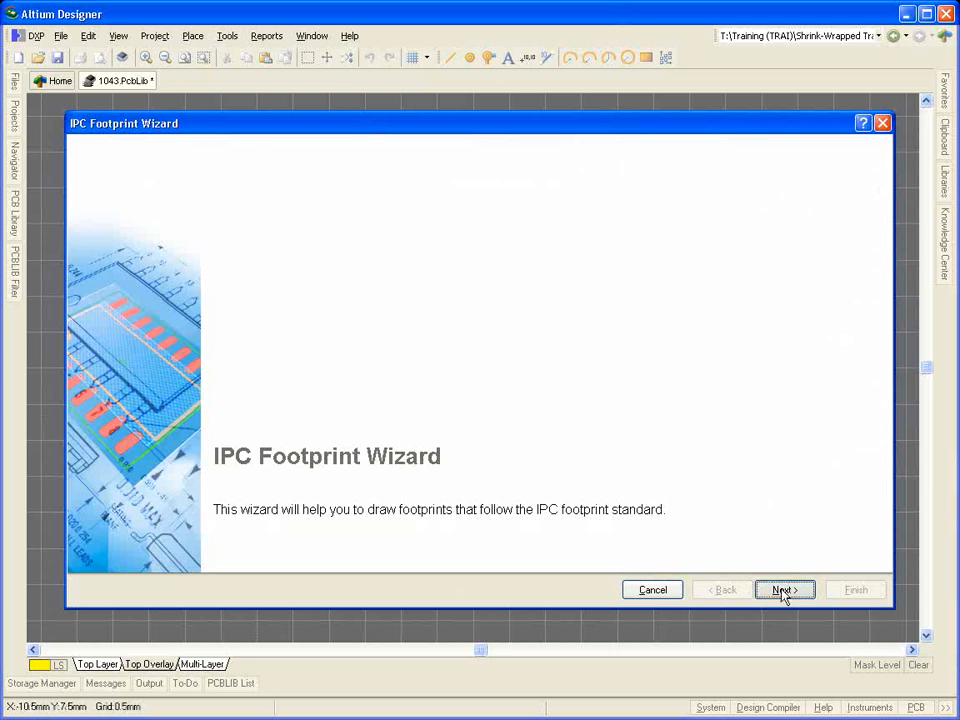
left_click(784, 590)
left_click(417, 270)
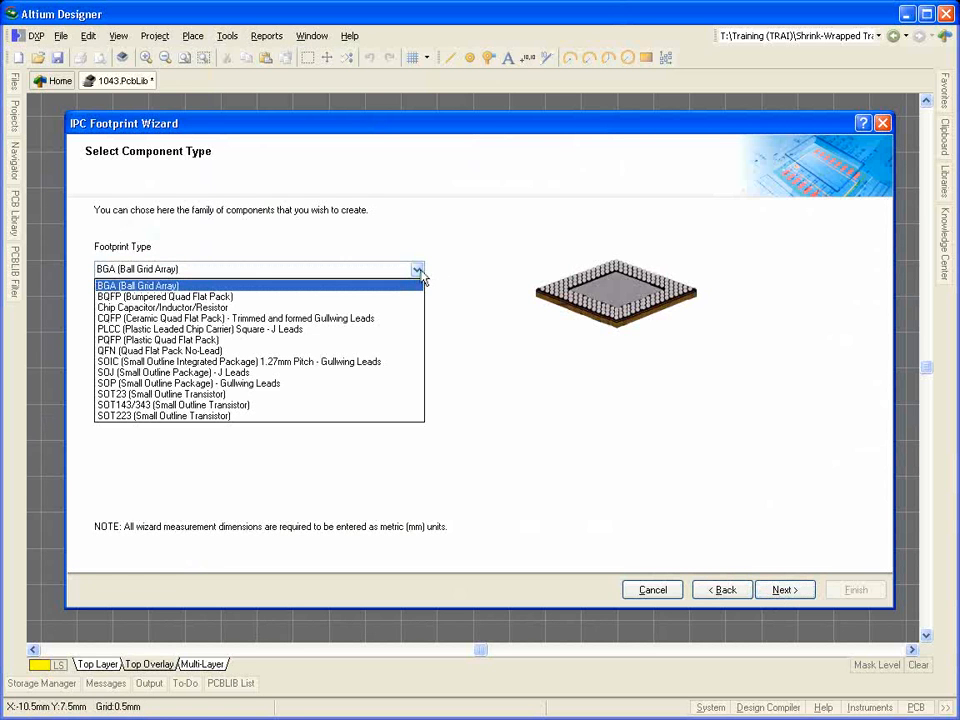
left_click(417, 270)
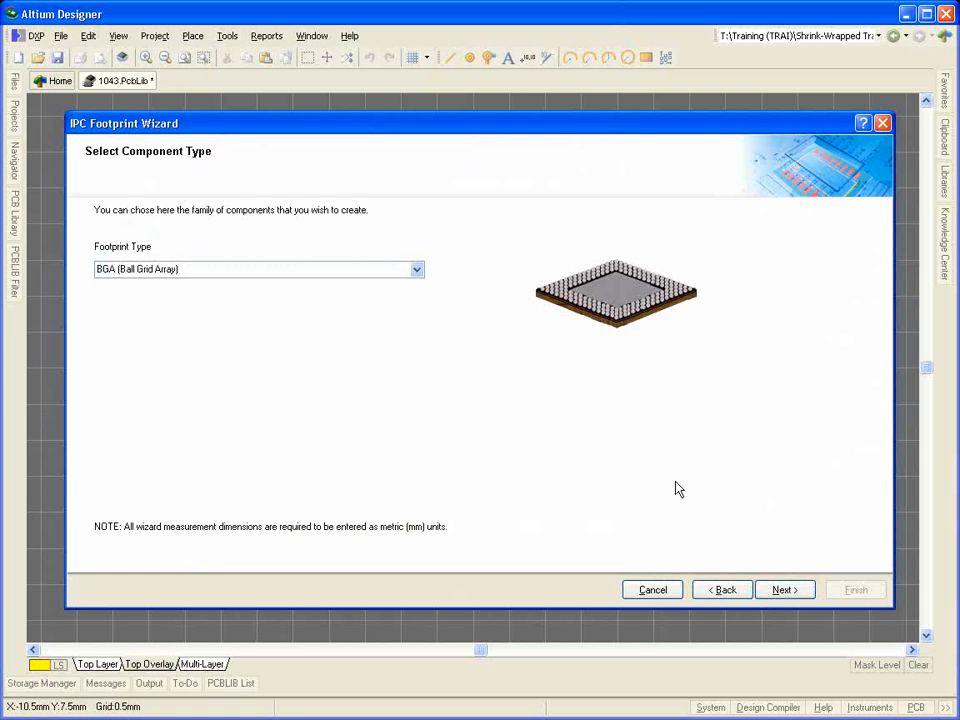
left_click(784, 590)
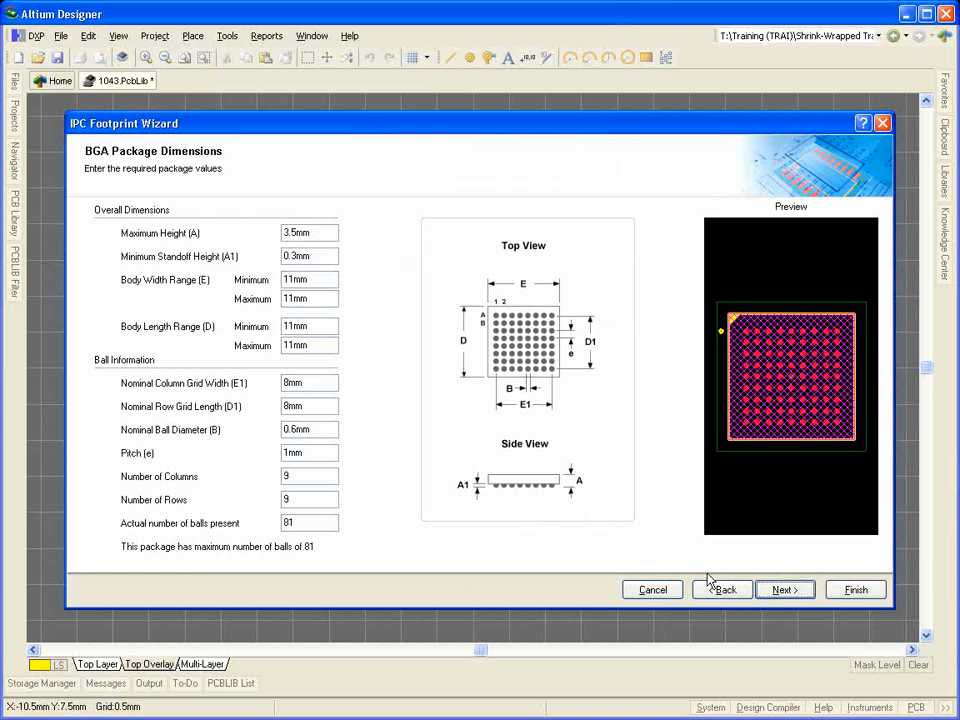